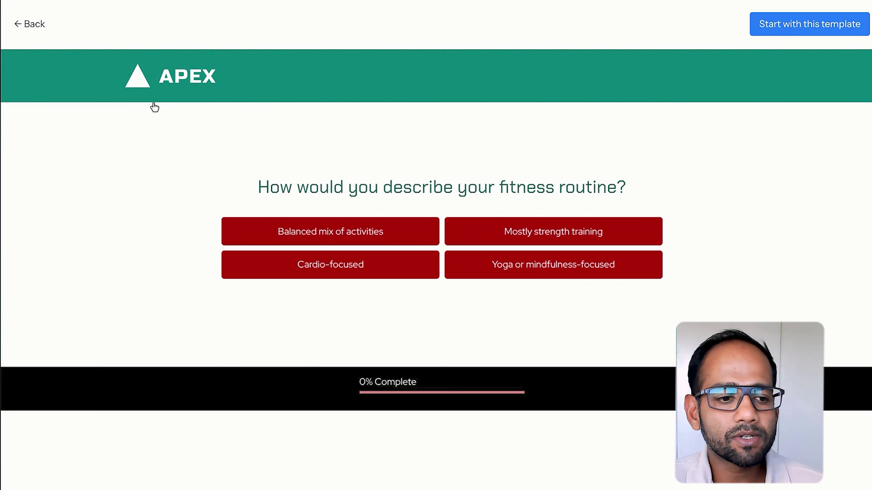
# Step: Complete the fitness quiz in the template preview, answering "Cardio-focused" for routine, "Most days" for healthy meals, and the remaining questions
pyautogui.click(341, 271)
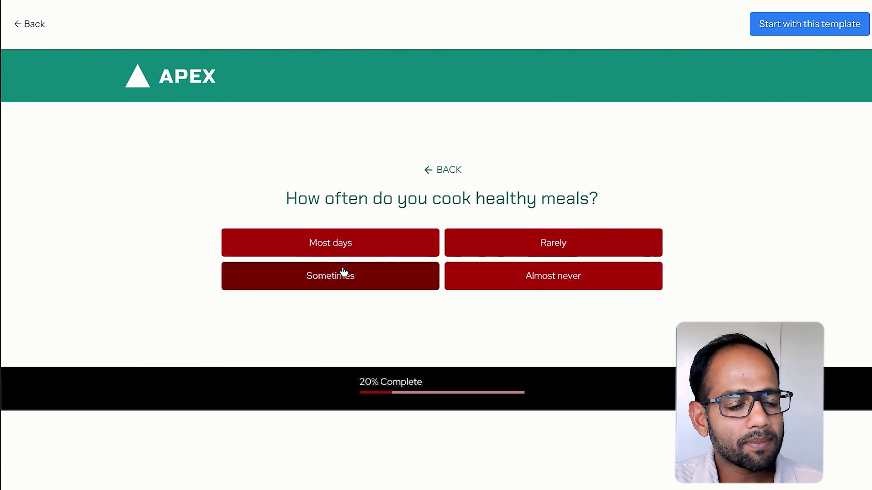
pyautogui.click(384, 248)
pyautogui.click(558, 274)
pyautogui.click(550, 251)
pyautogui.click(545, 278)
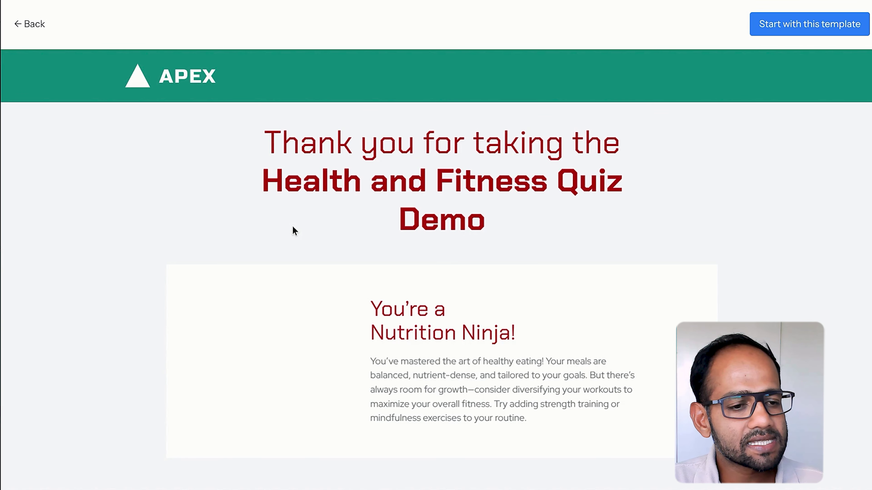
# Step: Review the demo quiz's result page, including its thank-you heading, personalised result image and advice text
pyautogui.moveTo(256, 132); pyautogui.dragTo(337, 304)
pyautogui.click(556, 361)
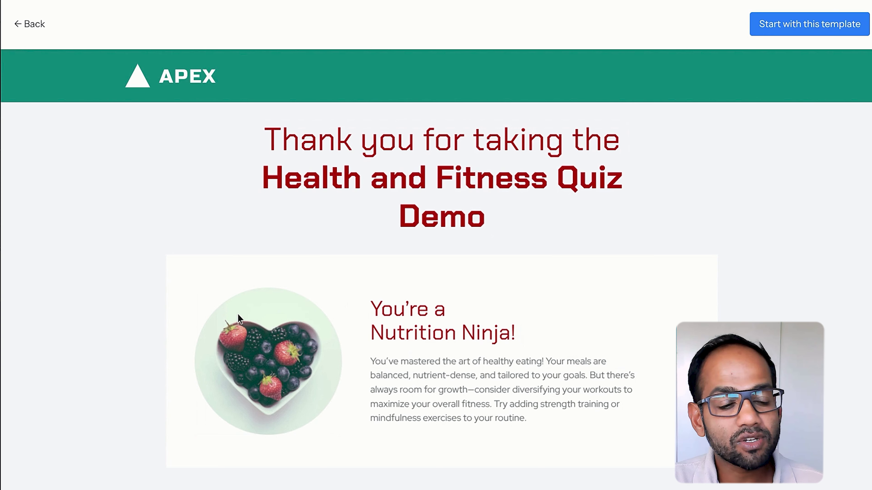
pyautogui.moveTo(208, 276); pyautogui.dragTo(576, 441)
pyautogui.scroll(-1, 576, 441)
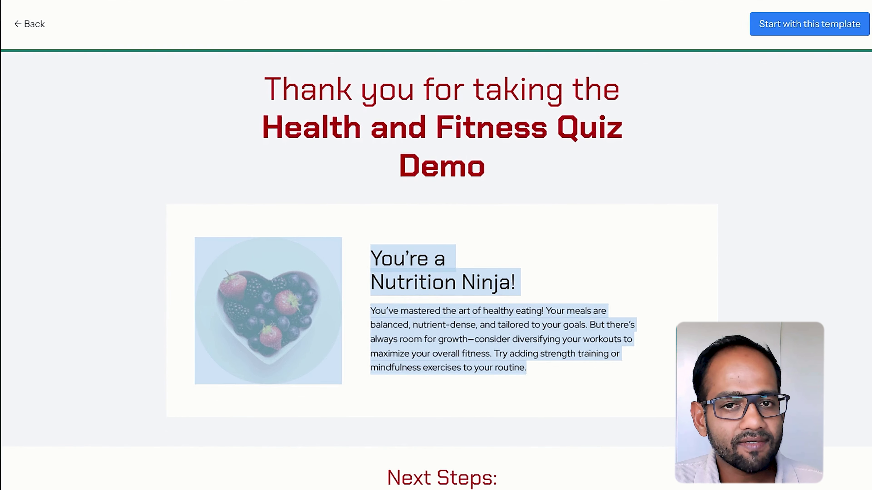
pyautogui.click(582, 375)
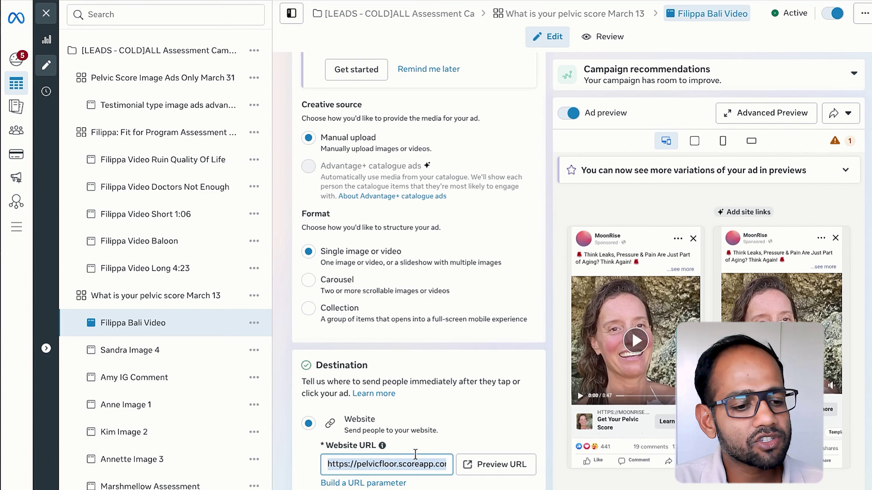
# Step: In Meta Ads Manager, review the Bali video ad's setup, including its identity, creative source, format and destination website URL
pyautogui.scroll(10, 415, 454)
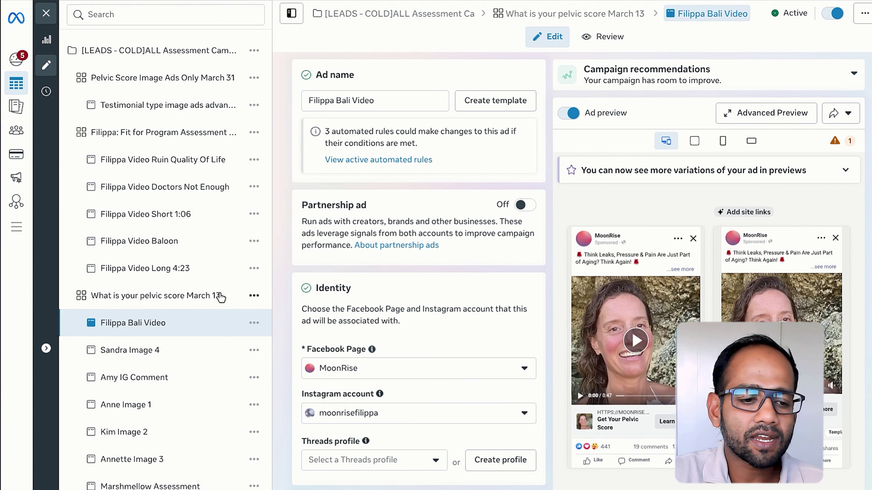
pyautogui.scroll(-15, 409, 323)
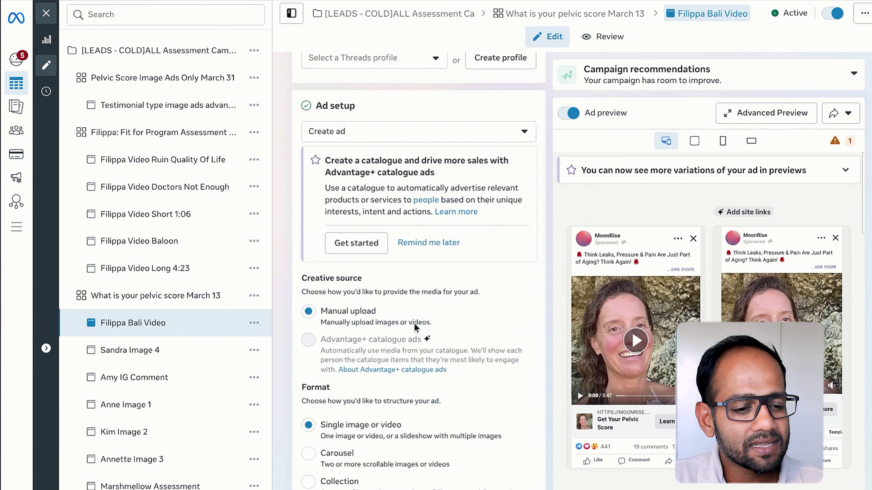
pyautogui.scroll(-3, 406, 323)
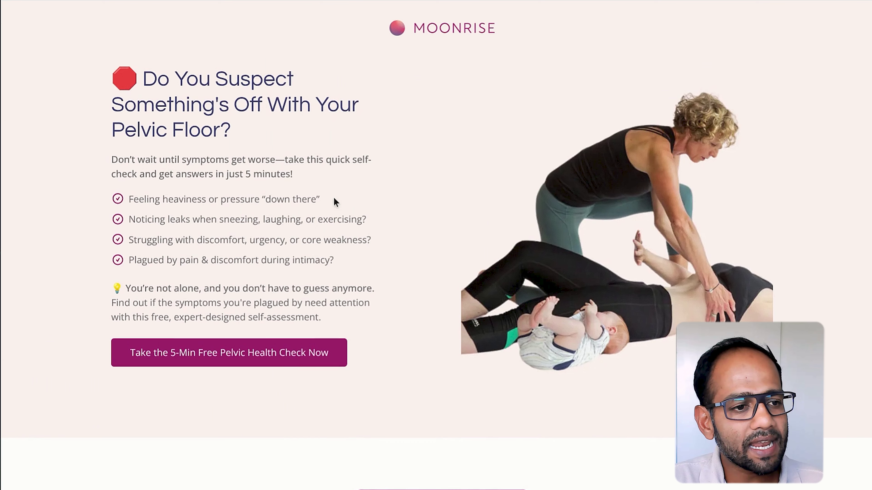
# Step: Review the MoonRise pelvic health check landing page from headline to FAQs, and view its sign-up form
pyautogui.moveTo(137, 89); pyautogui.dragTo(278, 142)
pyautogui.moveTo(216, 162); pyautogui.dragTo(488, 402)
pyautogui.scroll(-3, 544, 439)
pyautogui.scroll(-15, 638, 326)
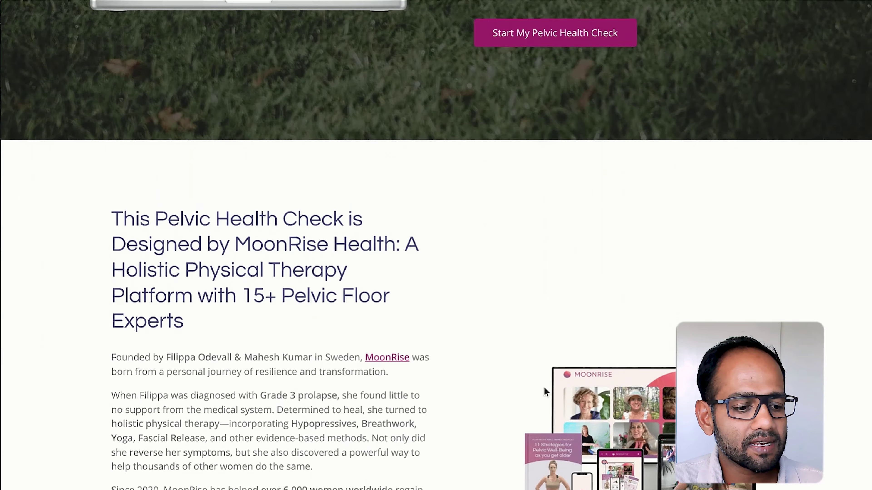
pyautogui.scroll(-20, 547, 382)
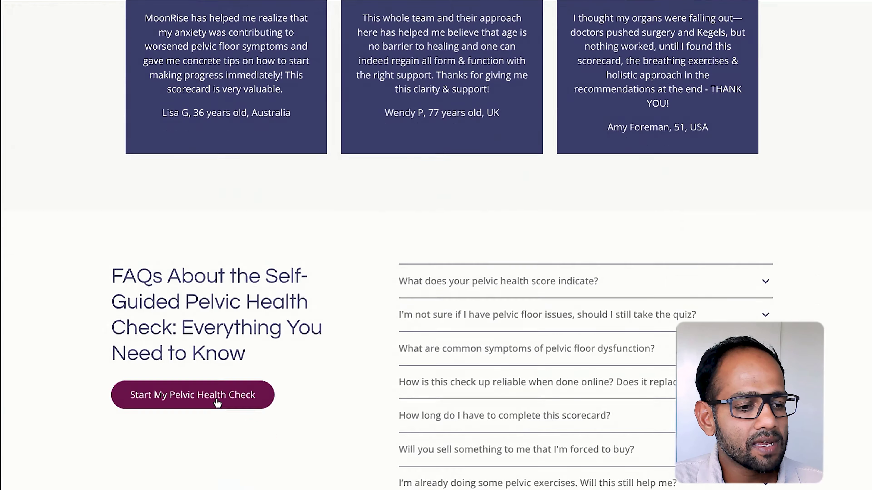
pyautogui.click(218, 397)
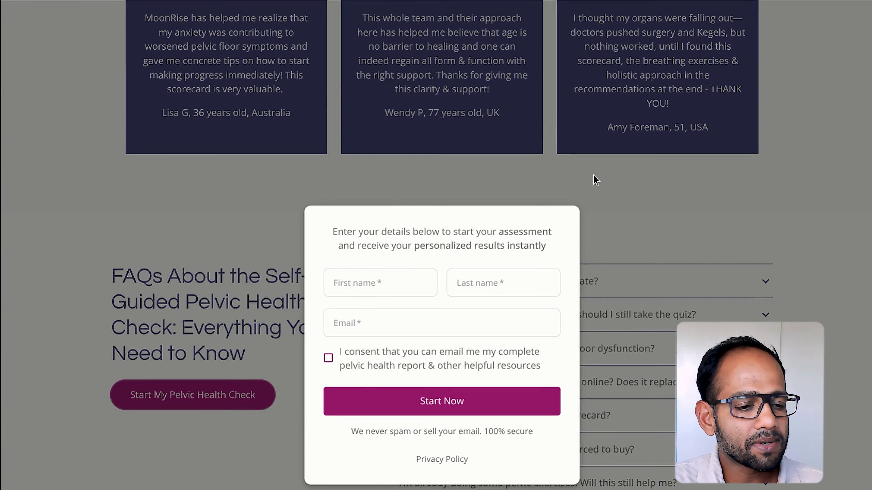
pyautogui.click(712, 212)
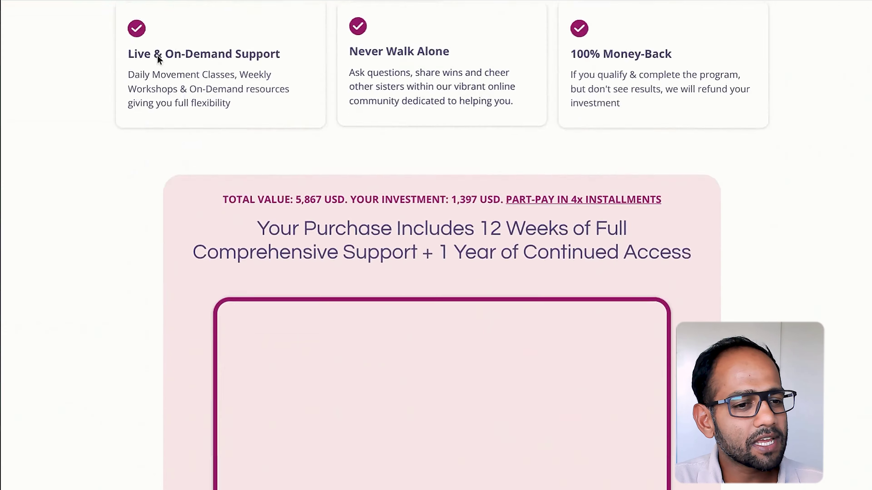
# Step: Look through the sales page for the 12-week Total Pelvic Freedom program, covering its benefits and offer
pyautogui.scroll(-5, 442, 246)
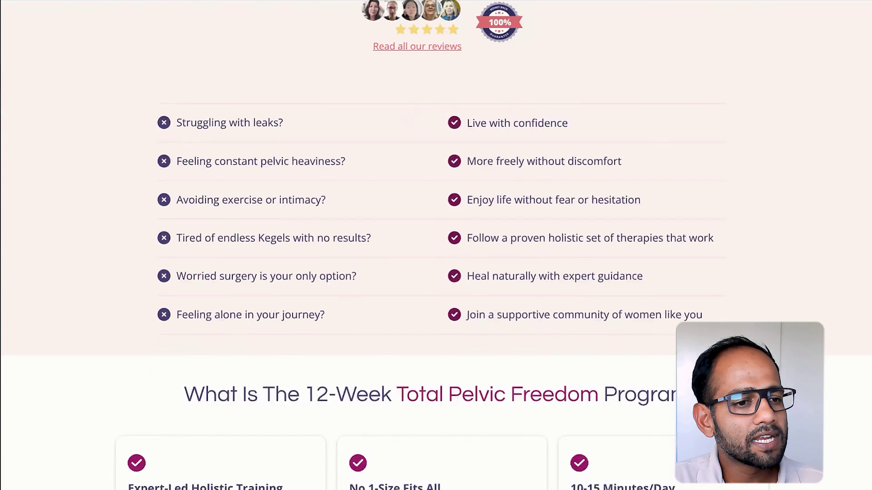
pyautogui.scroll(-10, 442, 245)
pyautogui.scroll(-1, 431, 262)
pyautogui.scroll(3, 442, 245)
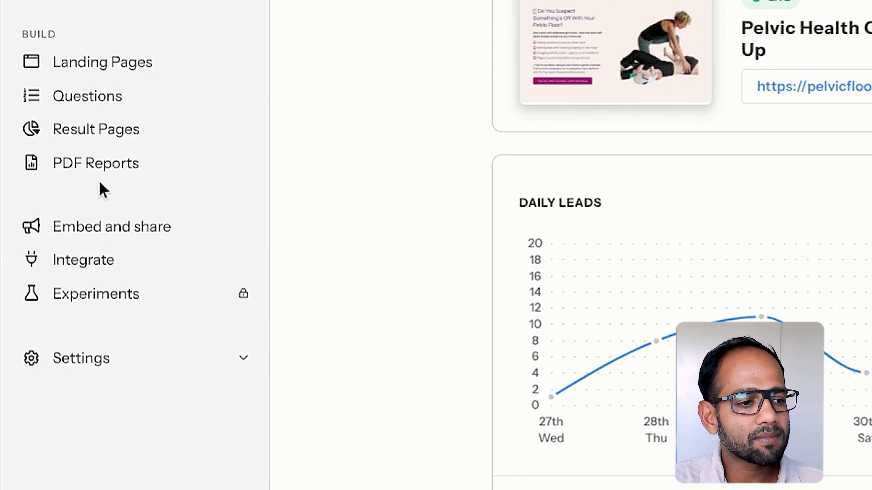
# Step: In ScoreApp, open the Pelvic Health Check Up scorecard's landing pages and view the available actions for Main Landing Page
pyautogui.click(98, 71)
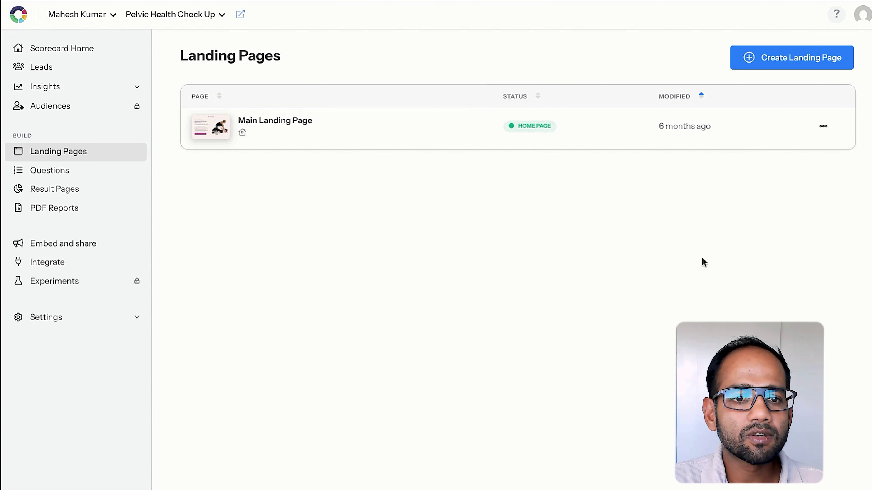
pyautogui.click(823, 126)
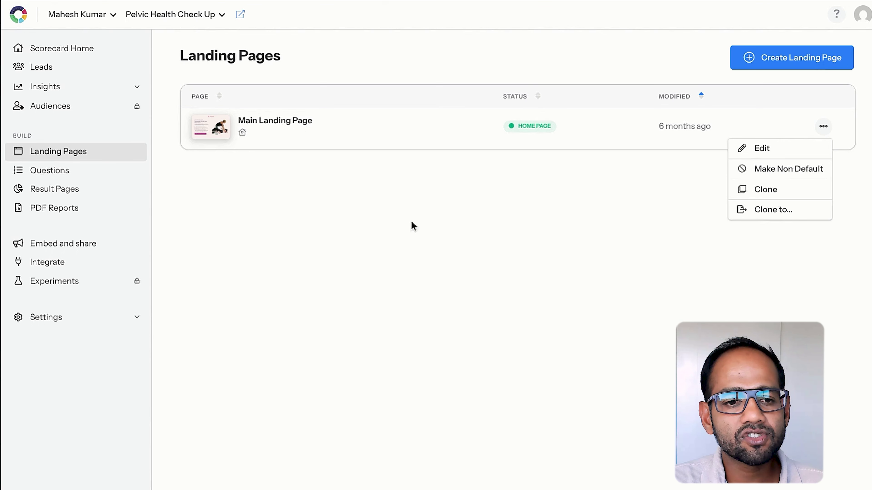
pyautogui.click(367, 226)
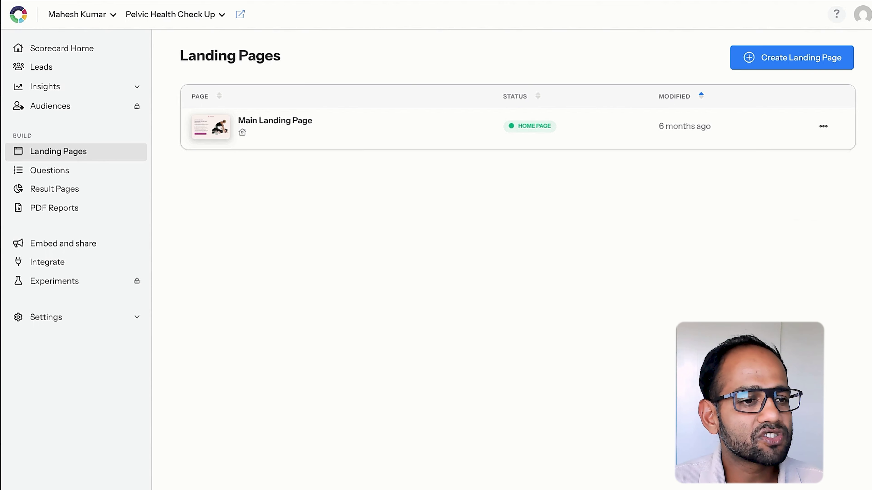
# Step: Switch to the "Check If You're A Fit" scorecard and view its landing pages, home overview and result pages
pyautogui.click(202, 16)
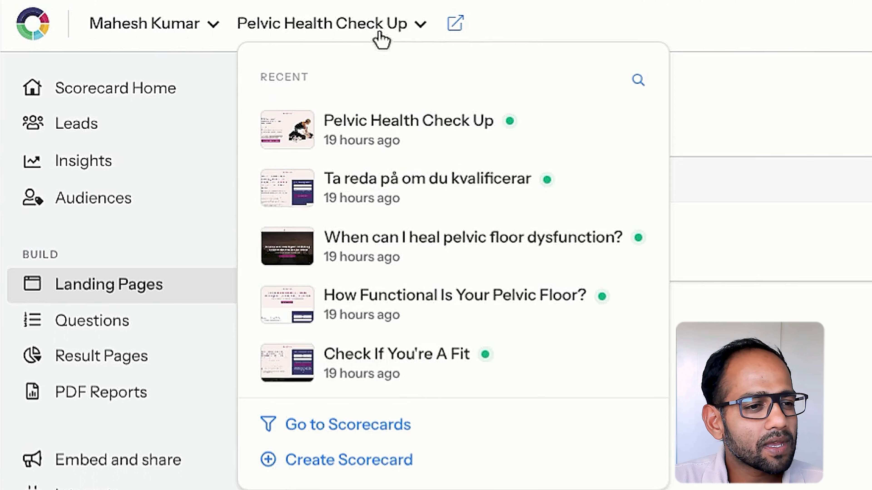
pyautogui.click(422, 377)
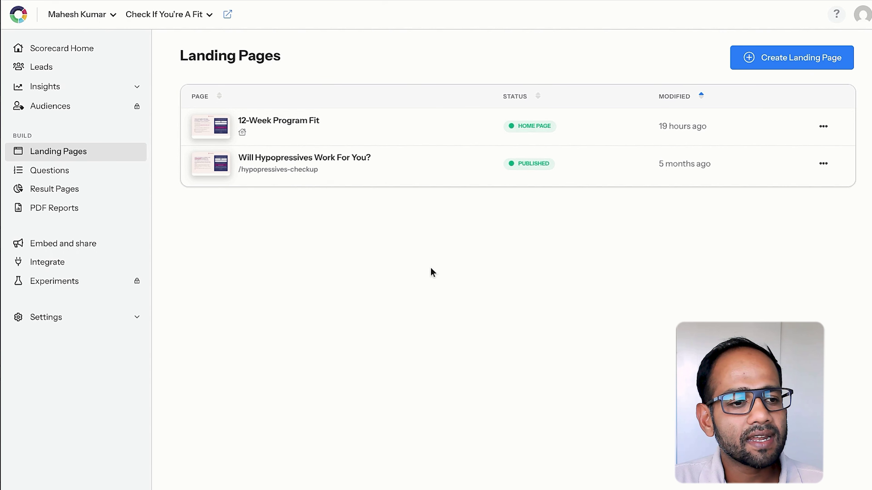
pyautogui.press('super+Left')
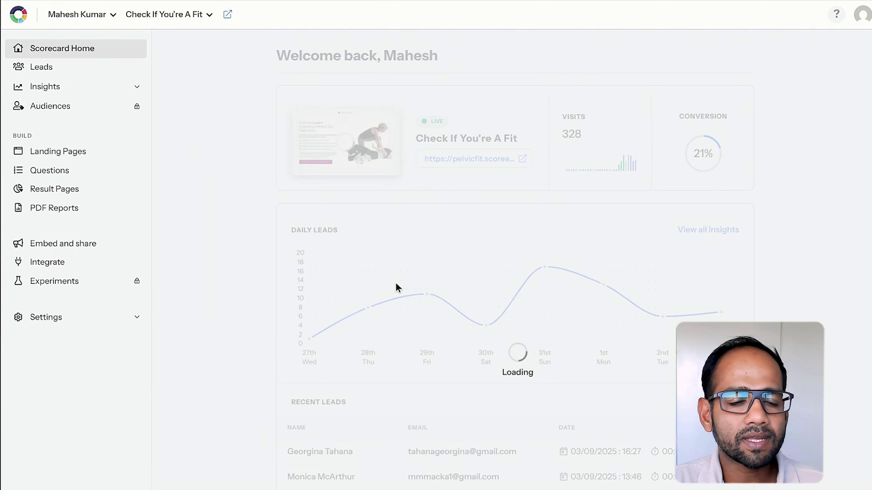
pyautogui.press('super+Left')
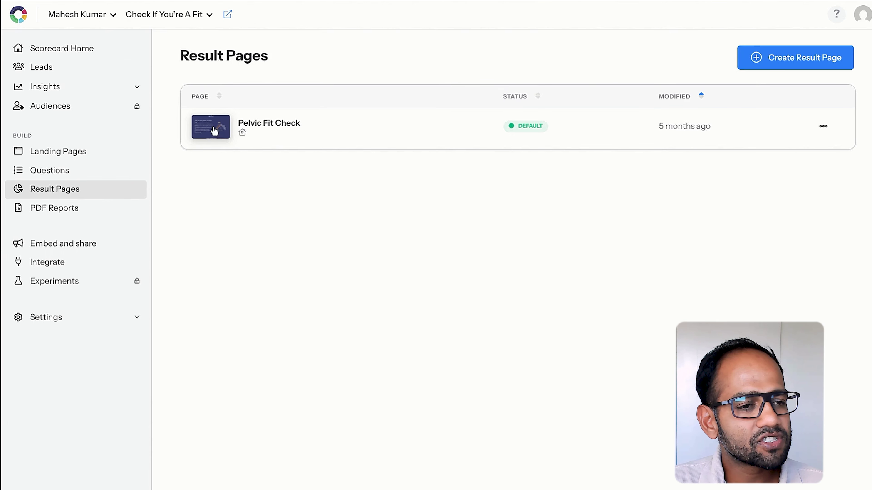
# Step: Open the scorecard's questions for editing, check its scoring categories and return to the question list
pyautogui.click(71, 171)
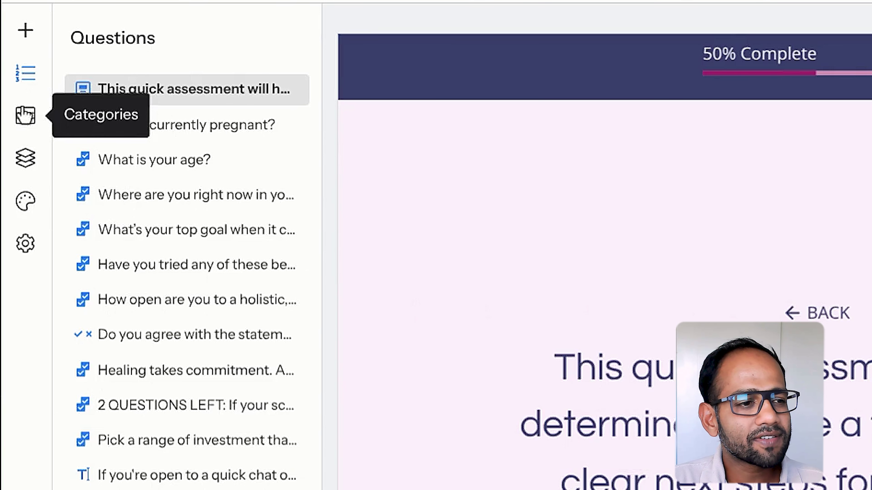
pyautogui.click(25, 115)
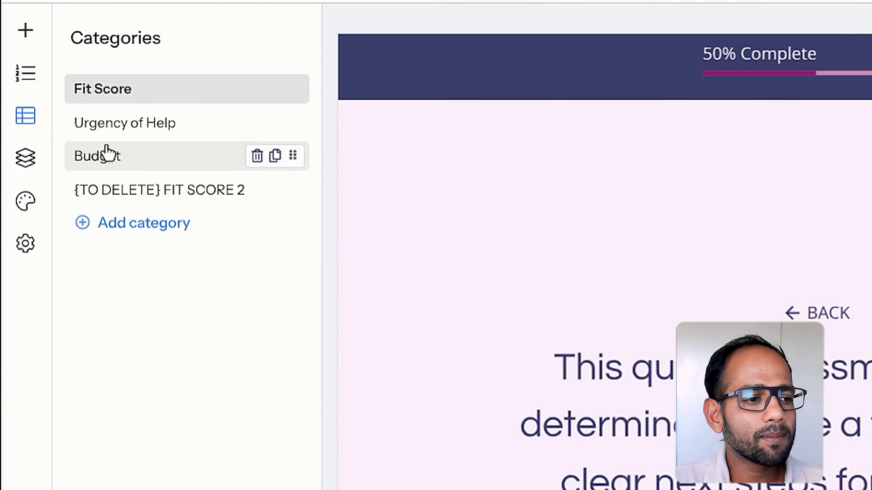
pyautogui.click(25, 73)
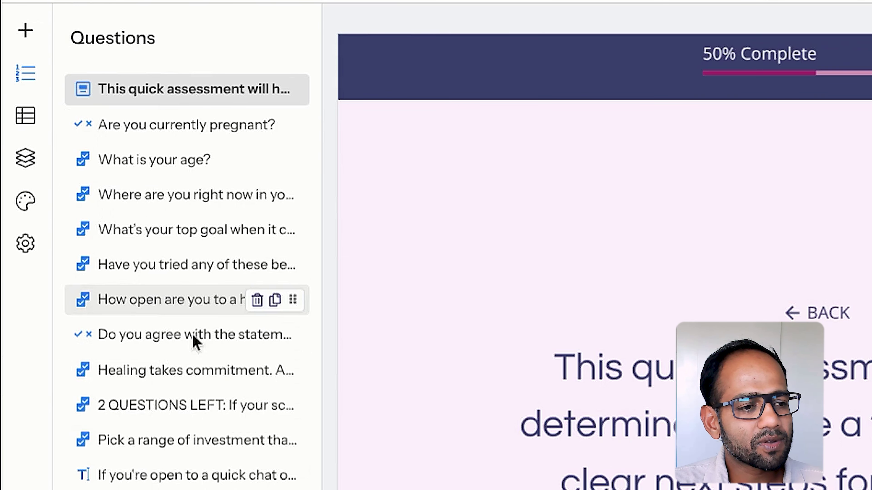
# Step: Examine the answer scoring for the holistic approach and investment range questions, and open the quick chat question
pyautogui.click(117, 300)
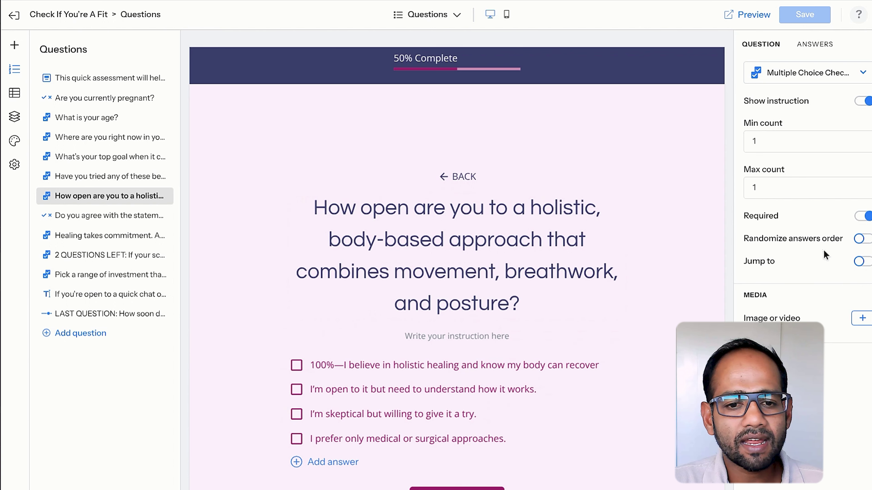
pyautogui.click(807, 45)
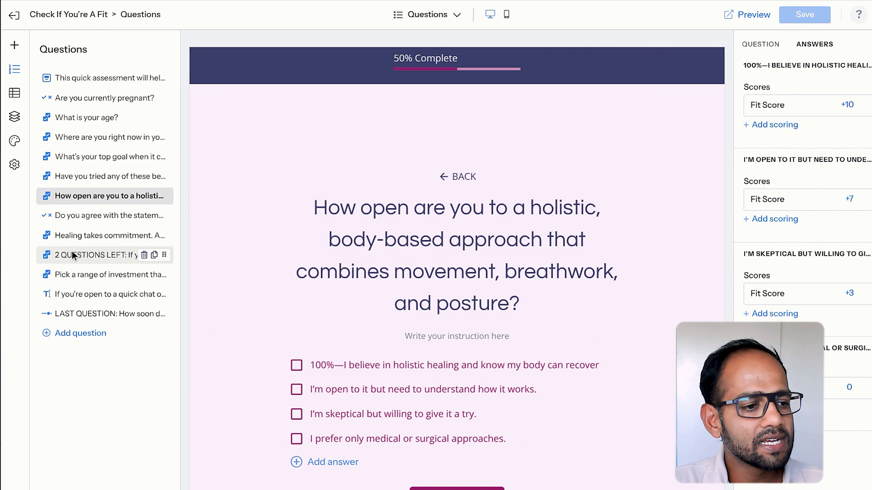
pyautogui.click(75, 283)
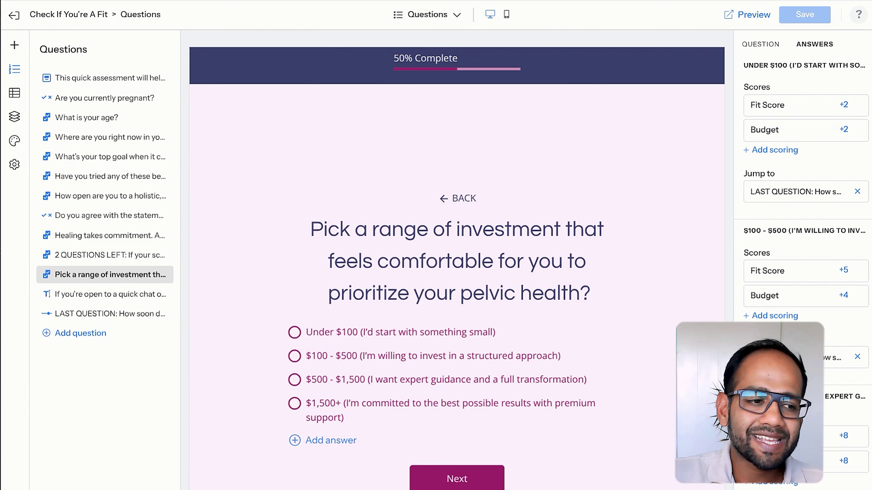
pyautogui.click(103, 294)
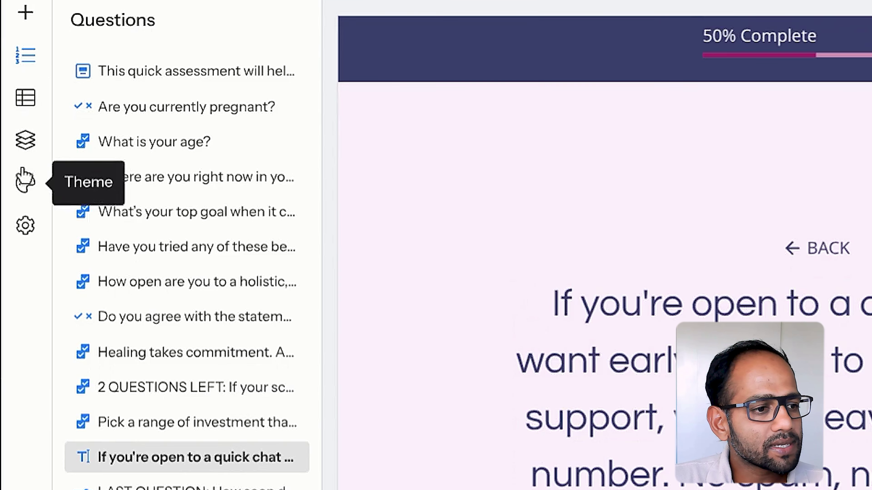
# Step: Review the questionnaire's theme logos, colours and typography and its general settings, and exit the questions editor
pyautogui.click(15, 142)
pyautogui.click(135, 74)
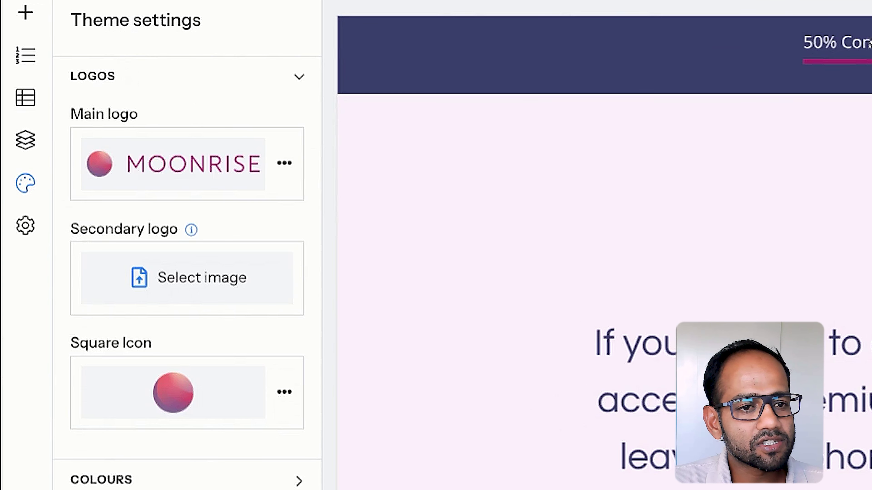
pyautogui.click(177, 77)
pyautogui.click(139, 120)
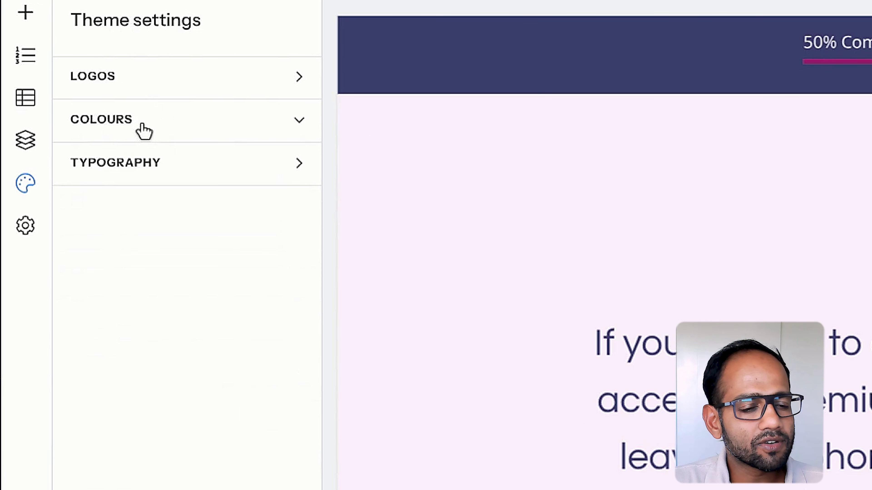
pyautogui.click(139, 120)
pyautogui.click(139, 169)
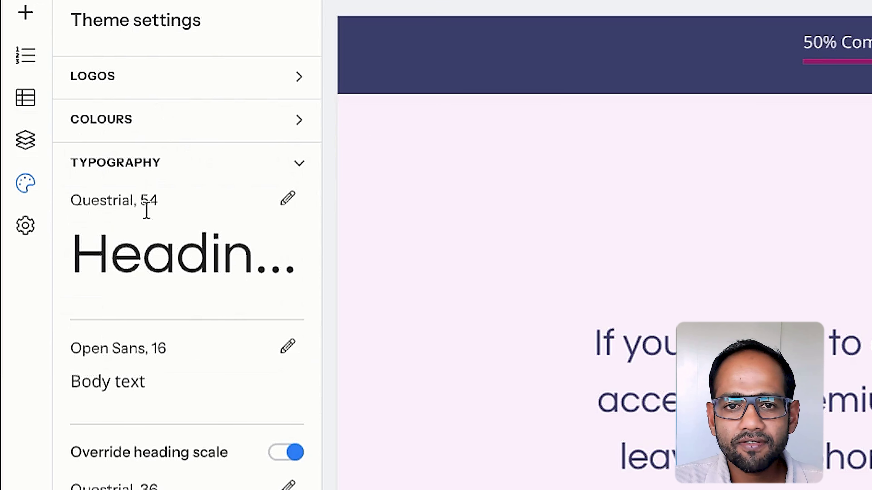
pyautogui.click(130, 171)
pyautogui.click(37, 235)
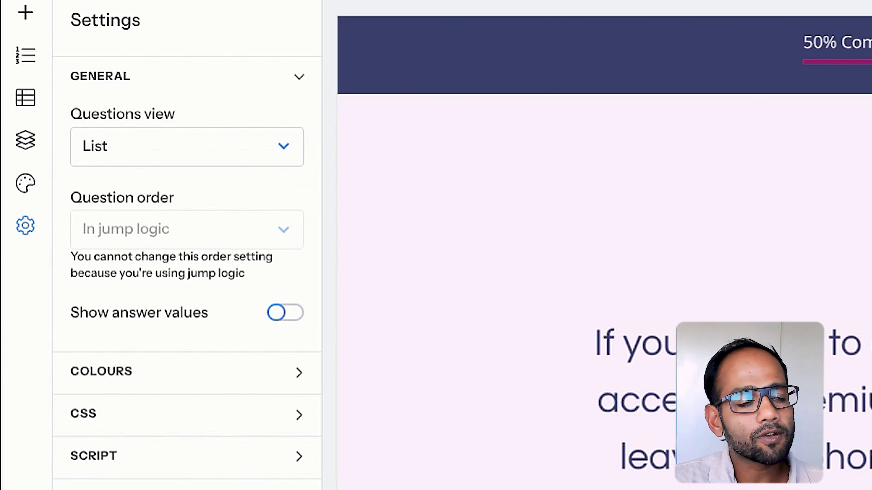
pyautogui.click(30, 27)
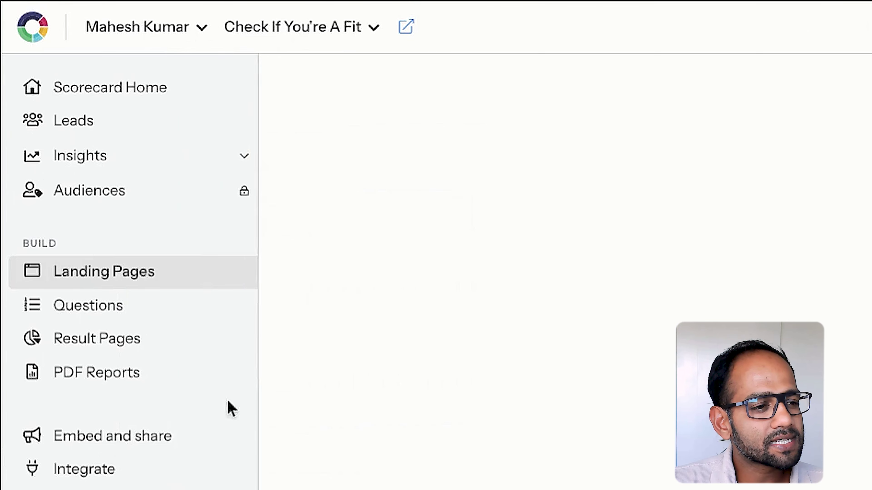
# Step: Open the Pelvic Fit Check result page for editing and view which scores the Speed Chart's dynamic content can be based on
pyautogui.click(126, 340)
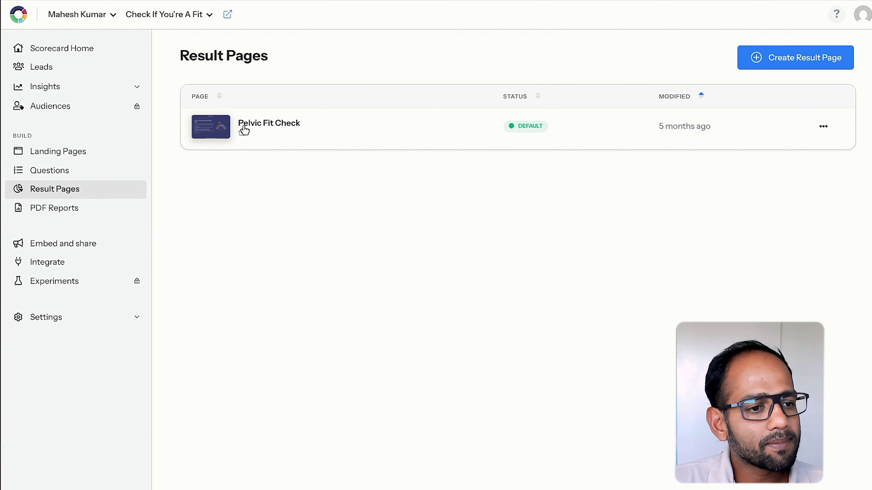
pyautogui.click(823, 126)
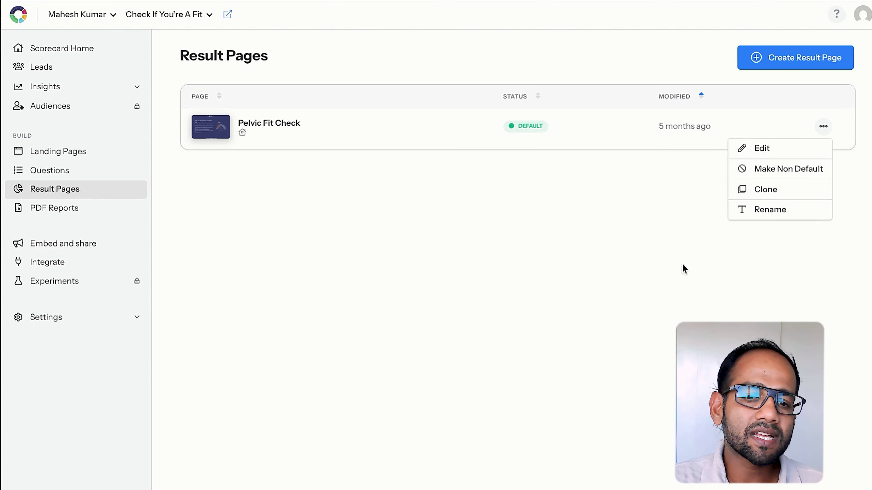
pyautogui.click(336, 234)
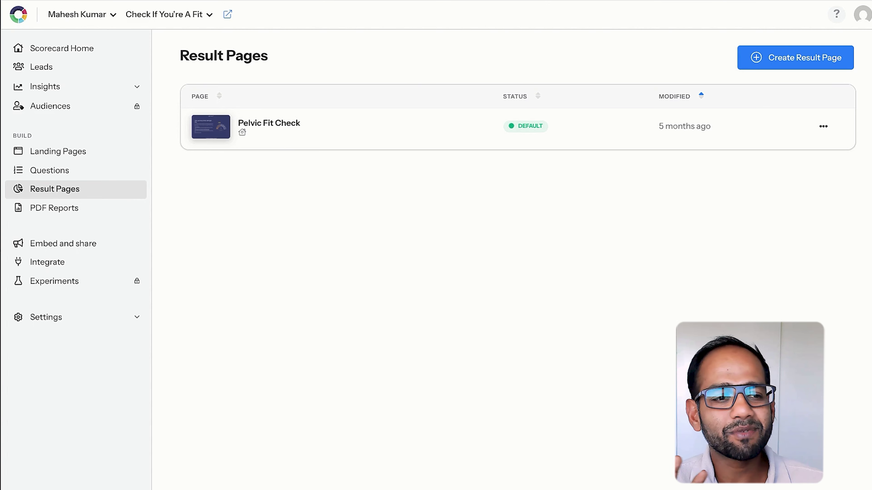
pyautogui.click(277, 130)
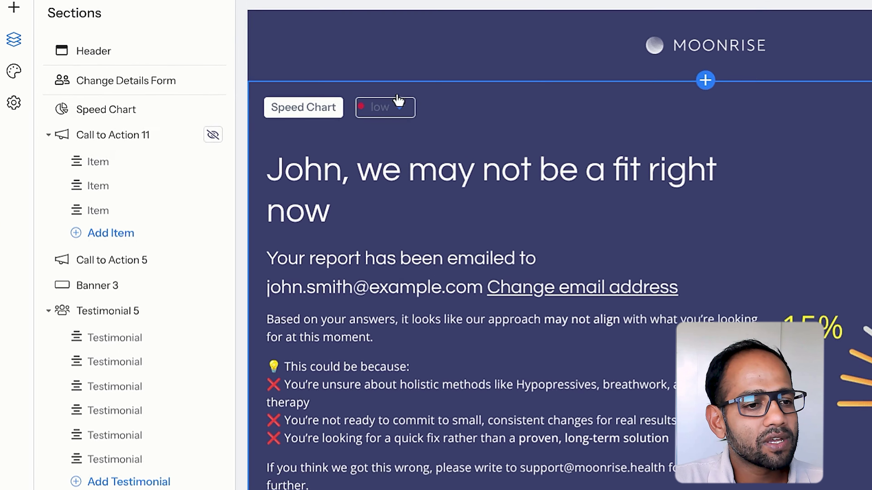
pyautogui.click(574, 112)
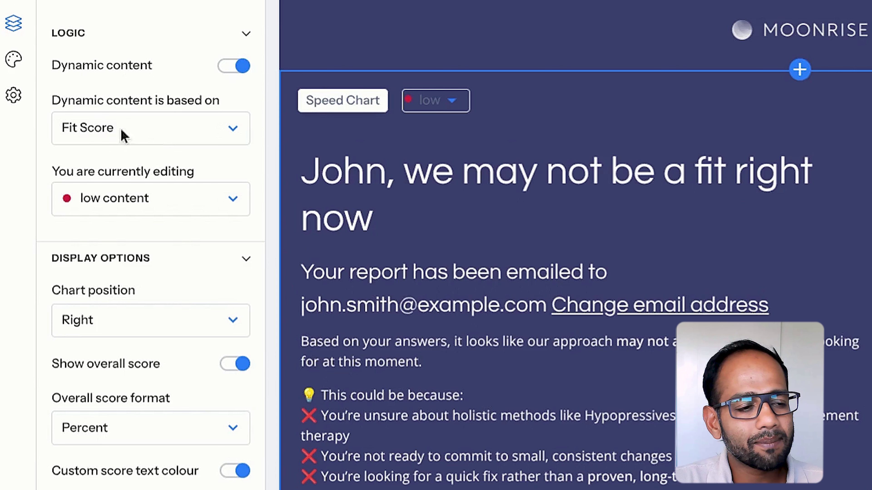
pyautogui.click(166, 139)
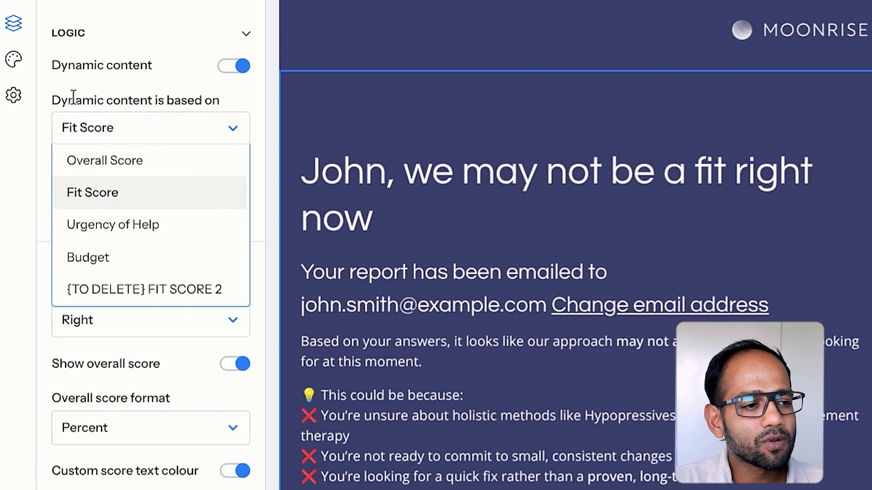
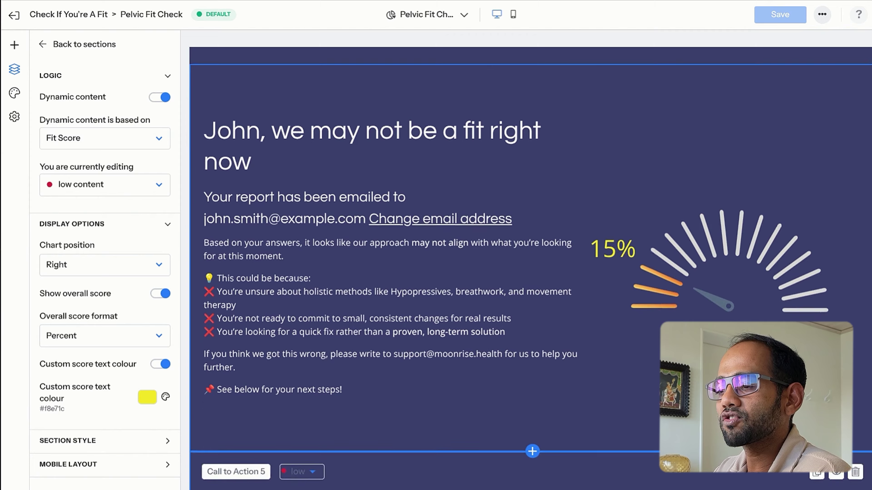
# Step: Open the Call to Action 5 section and view its Budget-based moderate and high content versions
pyautogui.click(338, 187)
pyautogui.click(467, 191)
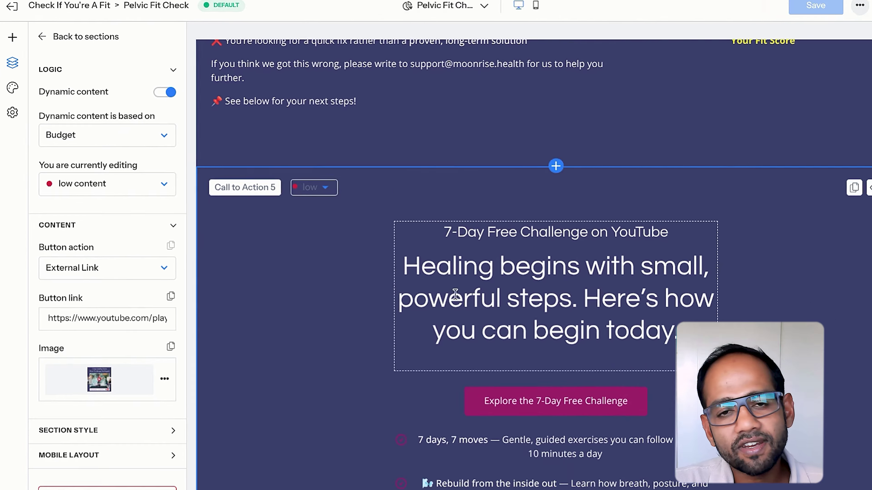
pyautogui.click(147, 191)
pyautogui.click(151, 247)
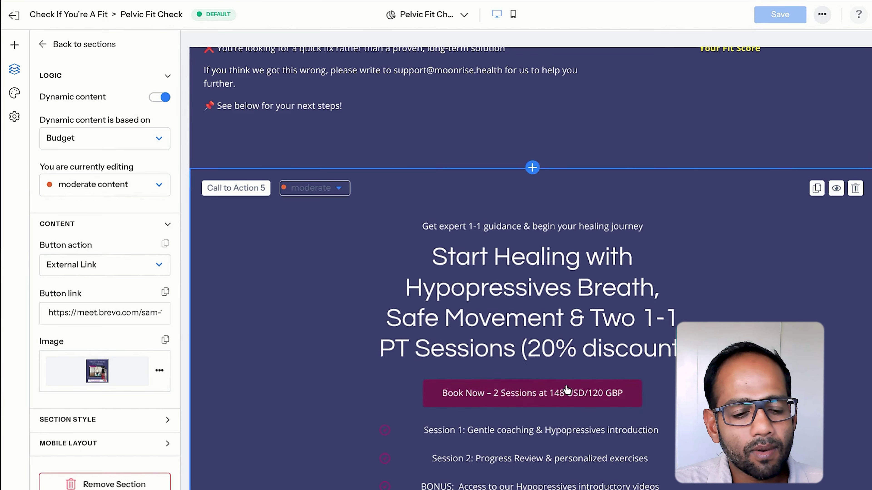
pyautogui.click(116, 185)
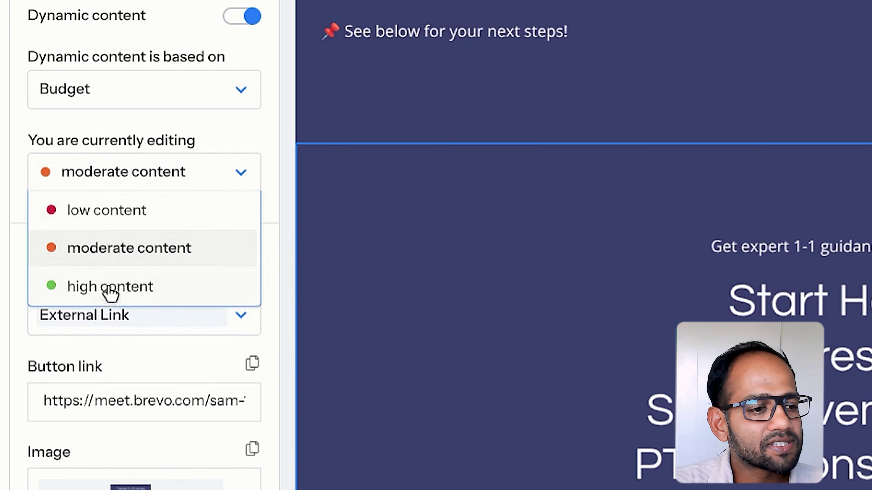
pyautogui.click(109, 288)
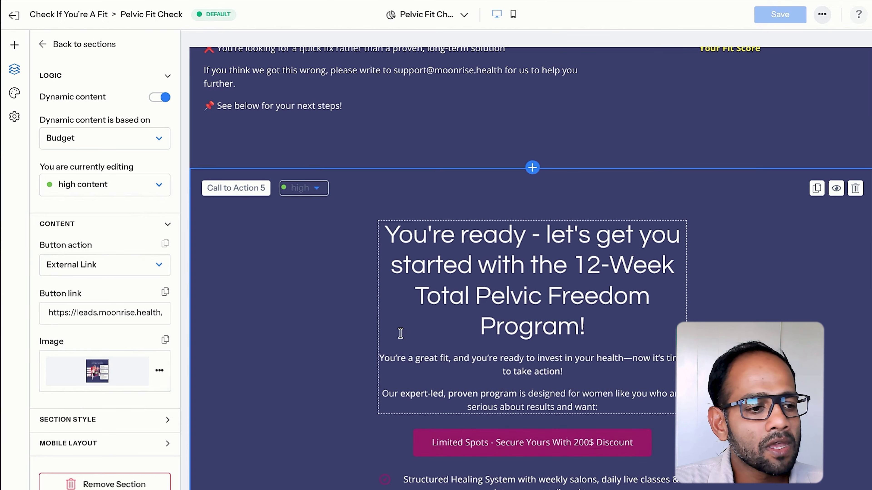
# Step: Review the rest of the high-budget call to action down to the money-back guarantee, and exit the result page editor
pyautogui.scroll(-15, 342, 366)
pyautogui.scroll(-3, 530, 268)
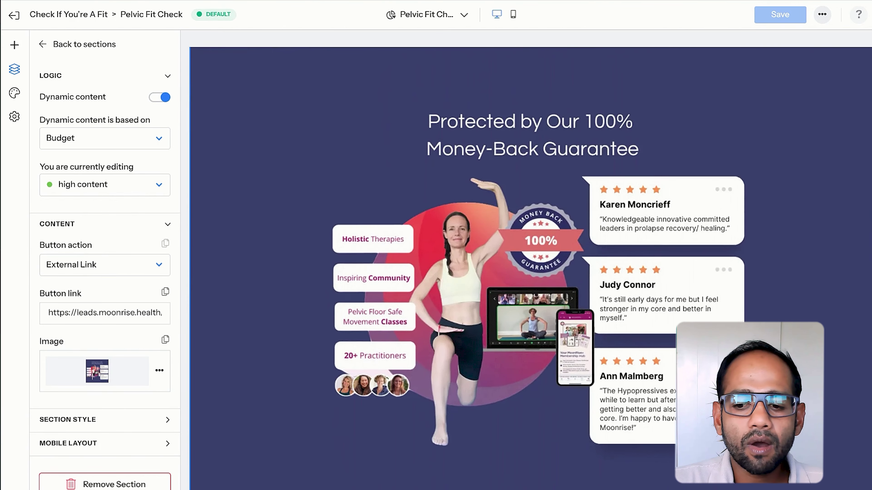
pyautogui.scroll(-3, 531, 268)
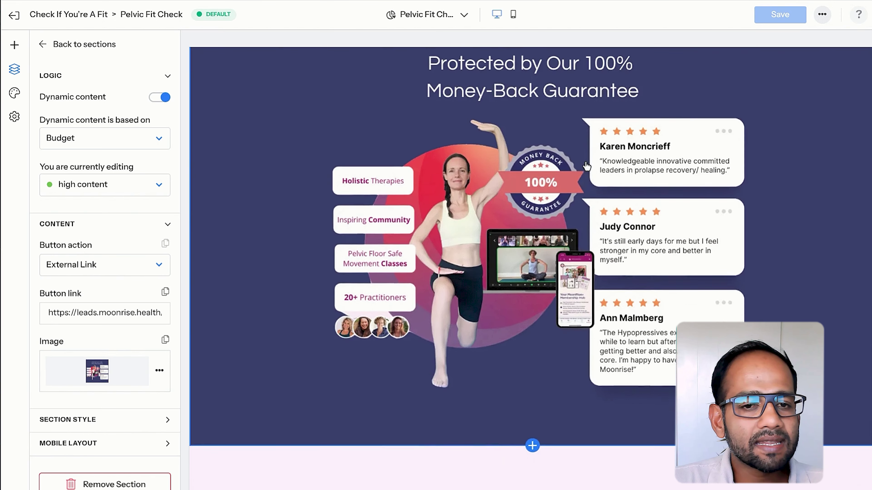
pyautogui.click(21, 16)
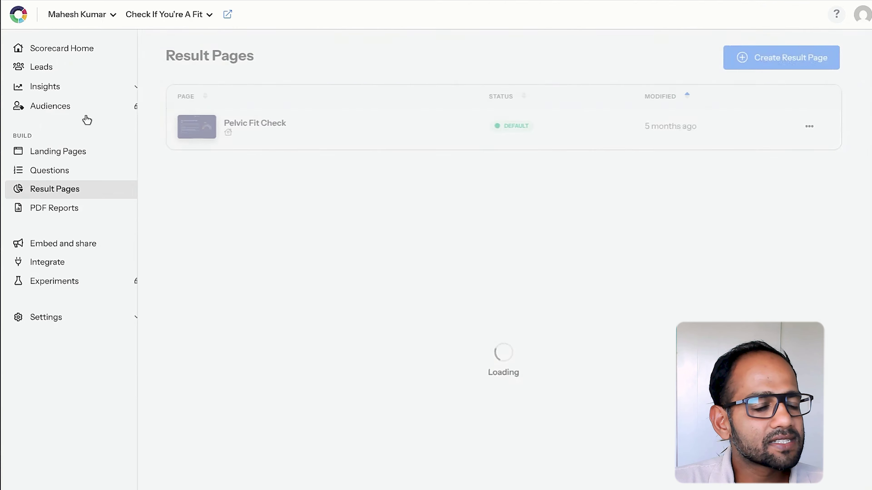
# Step: Open the scorecard's leads list and examine the quiz answers of the most recent lead
pyautogui.click(60, 69)
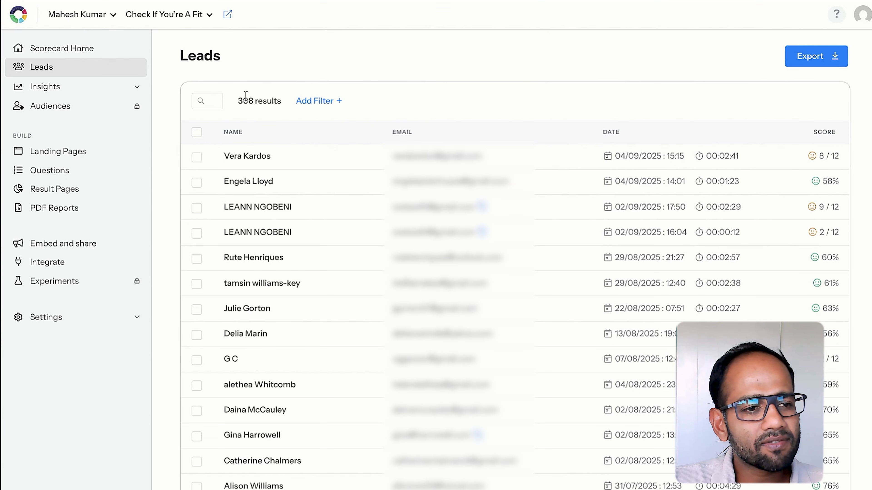
pyautogui.moveTo(237, 102); pyautogui.dragTo(297, 103)
pyautogui.click(273, 166)
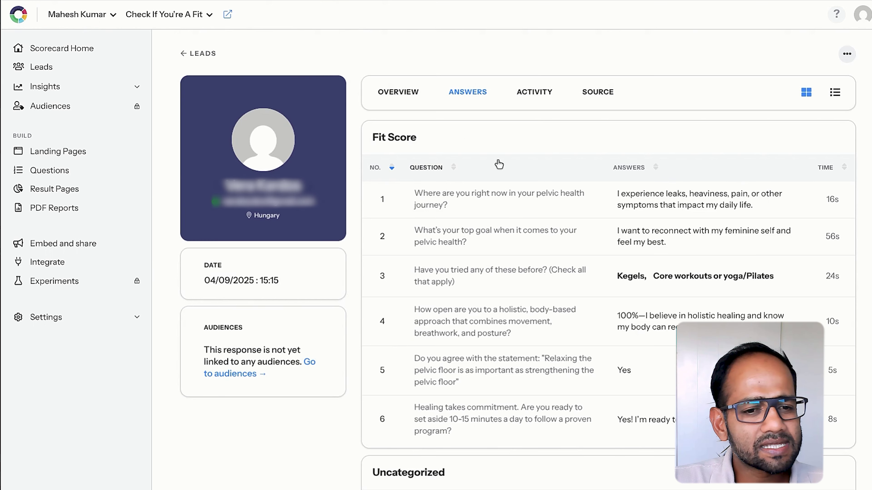
pyautogui.moveTo(500, 166); pyautogui.dragTo(698, 489)
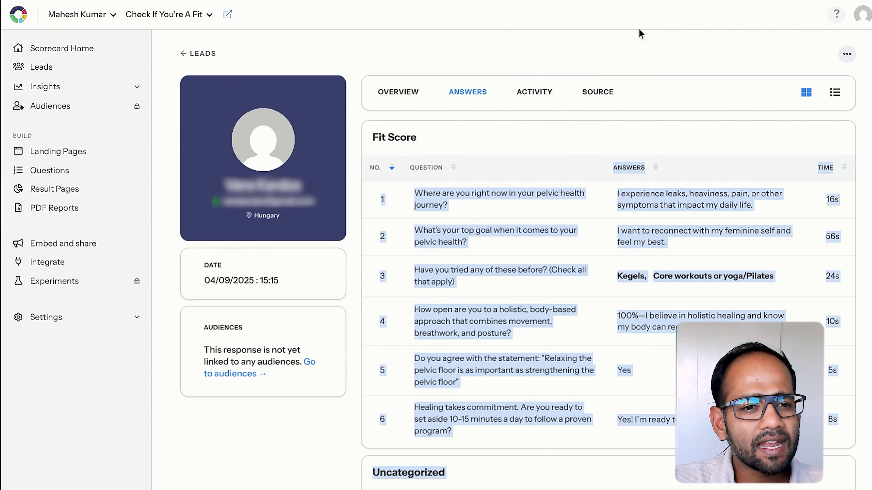
# Step: Examine the lead's source details, including the UTM source, campaign and medium, the referrer and the landing page
pyautogui.click(594, 90)
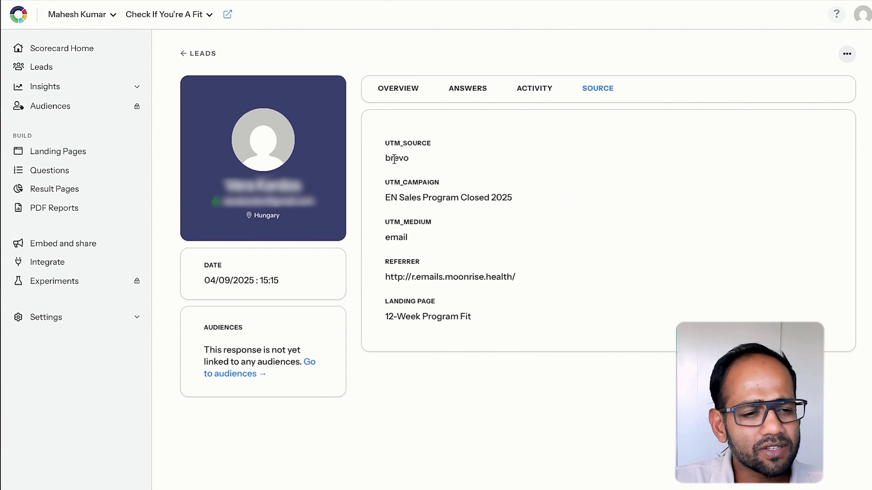
pyautogui.moveTo(394, 159); pyautogui.dragTo(440, 170)
pyautogui.moveTo(523, 279); pyautogui.dragTo(311, 274)
pyautogui.click(570, 198)
pyautogui.moveTo(530, 340); pyautogui.dragTo(374, 160)
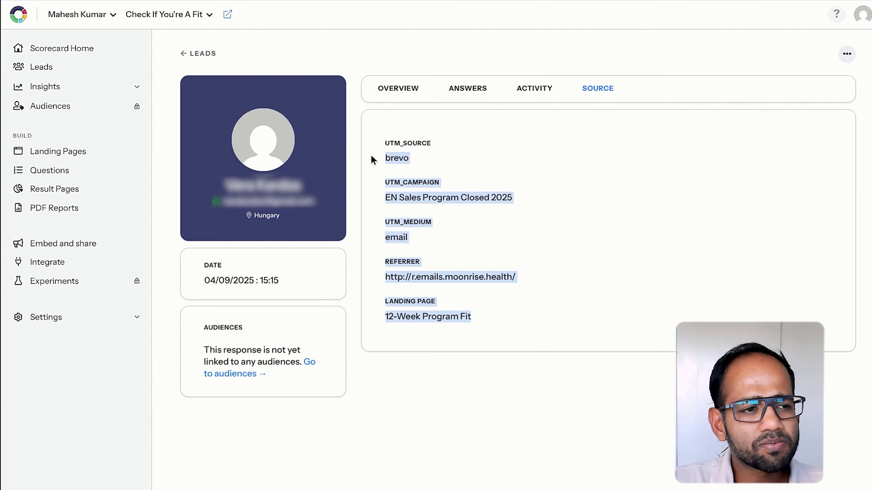
pyautogui.click(475, 351)
pyautogui.moveTo(484, 326); pyautogui.dragTo(393, 253)
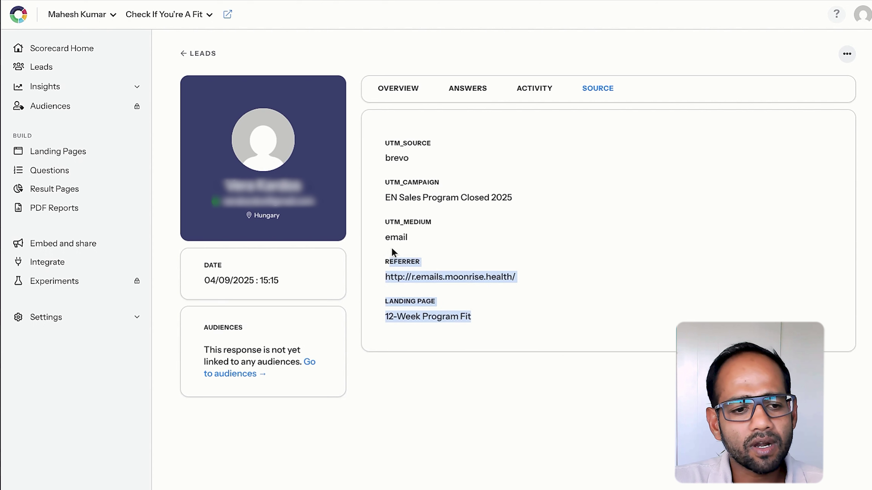
pyautogui.click(599, 279)
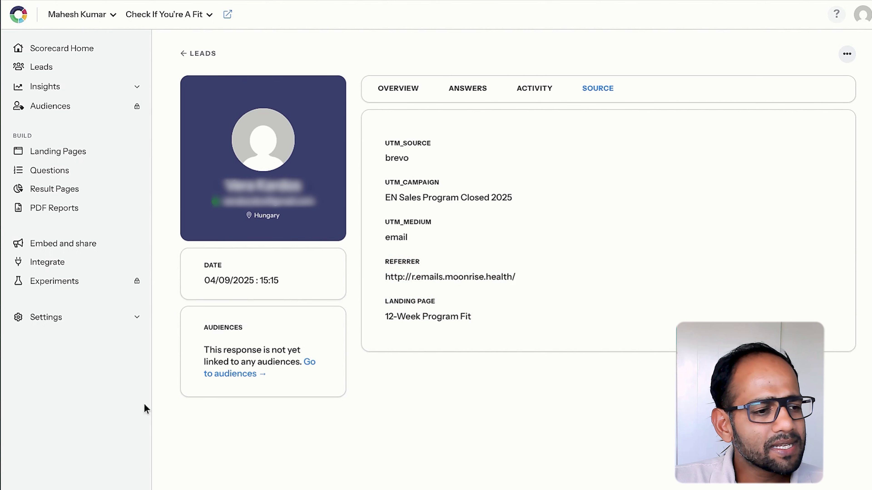
# Step: Check the actions available for the lead and view the lead's answers as a single list instead of by category
pyautogui.click(847, 55)
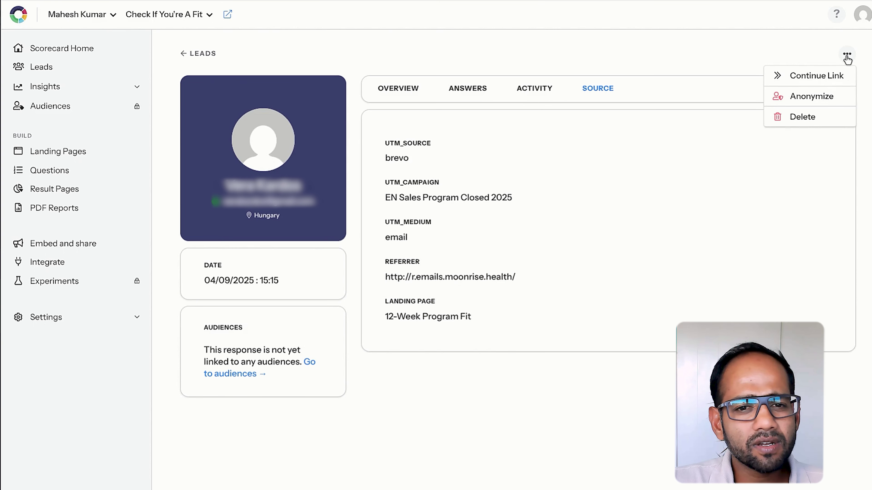
pyautogui.click(691, 115)
pyautogui.click(467, 89)
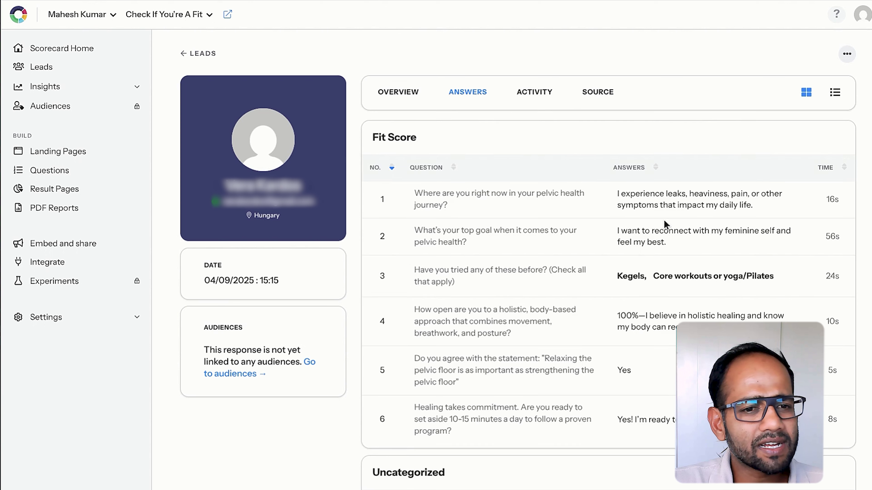
pyautogui.click(835, 94)
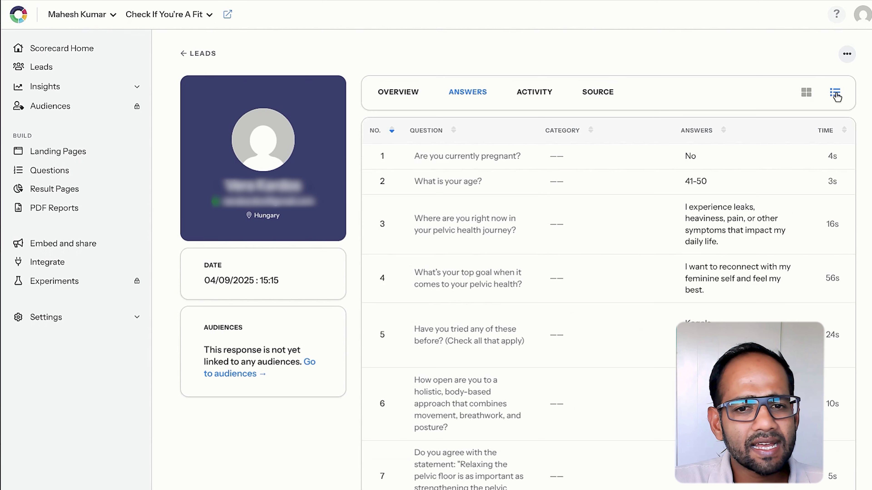
pyautogui.click(847, 55)
pyautogui.click(712, 56)
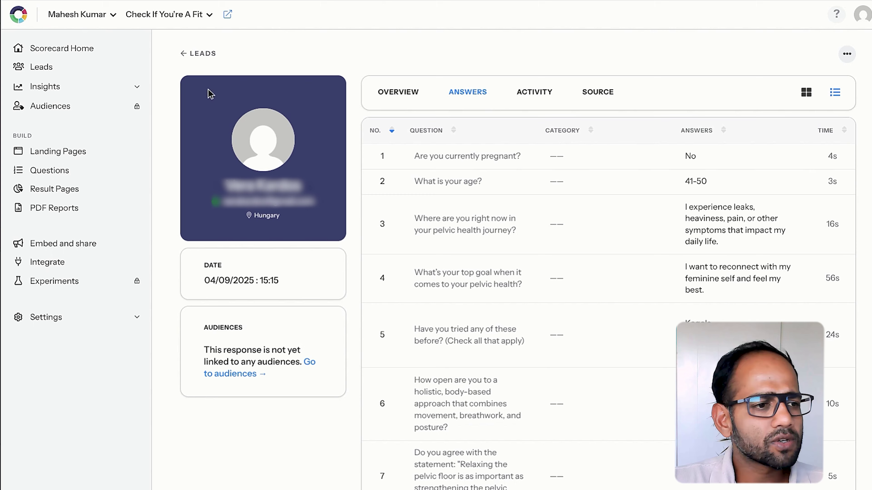
# Step: View the Answers insights charts, look at the AI content prompts for the age question and close them
pyautogui.click(64, 87)
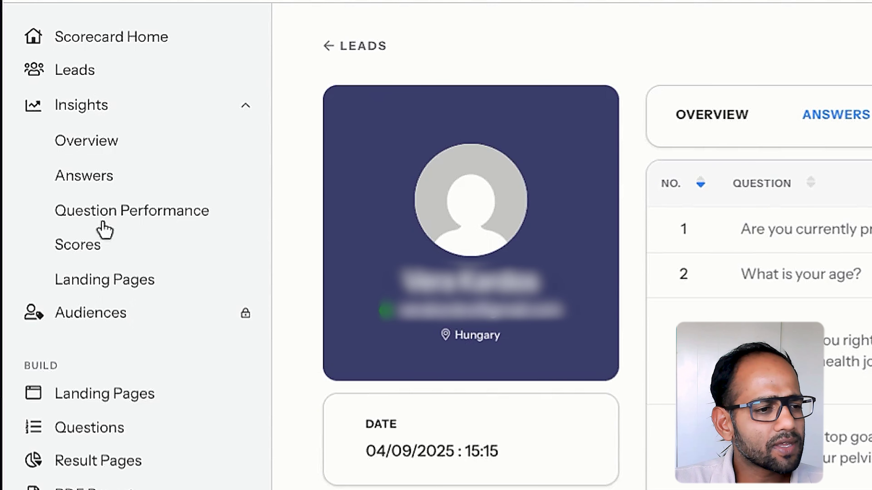
pyautogui.click(90, 177)
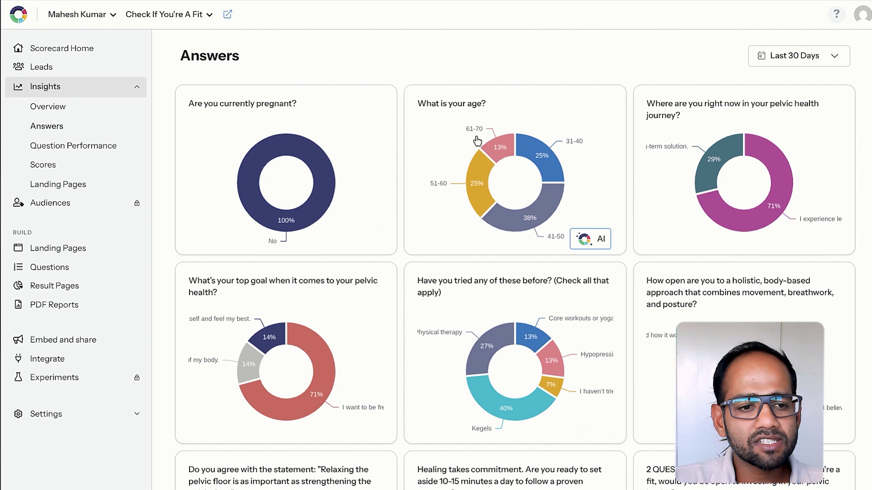
pyautogui.moveTo(613, 242)
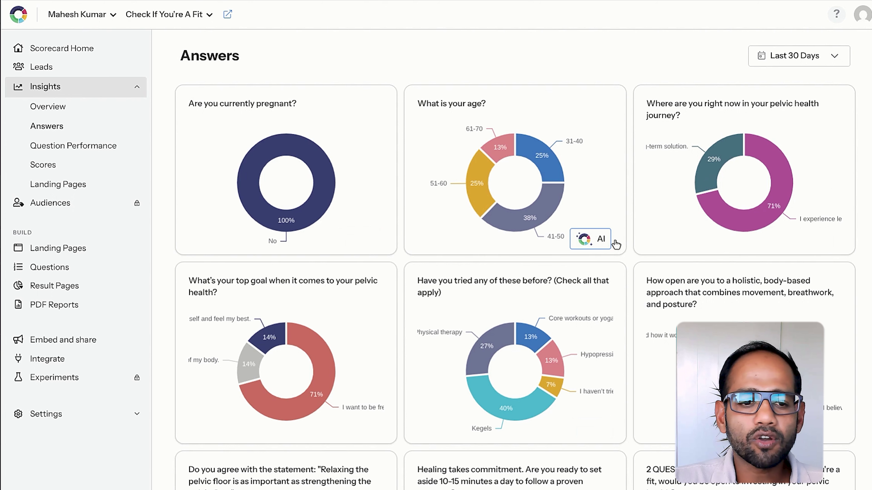
pyautogui.click(600, 244)
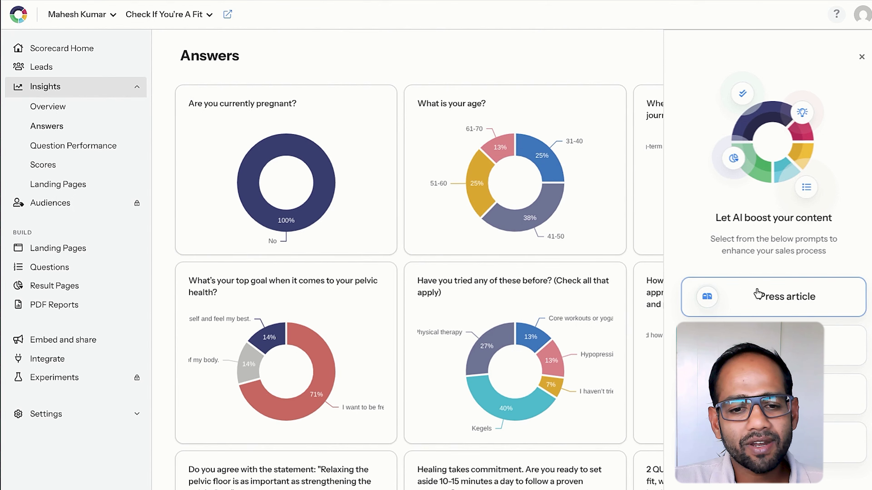
pyautogui.click(549, 61)
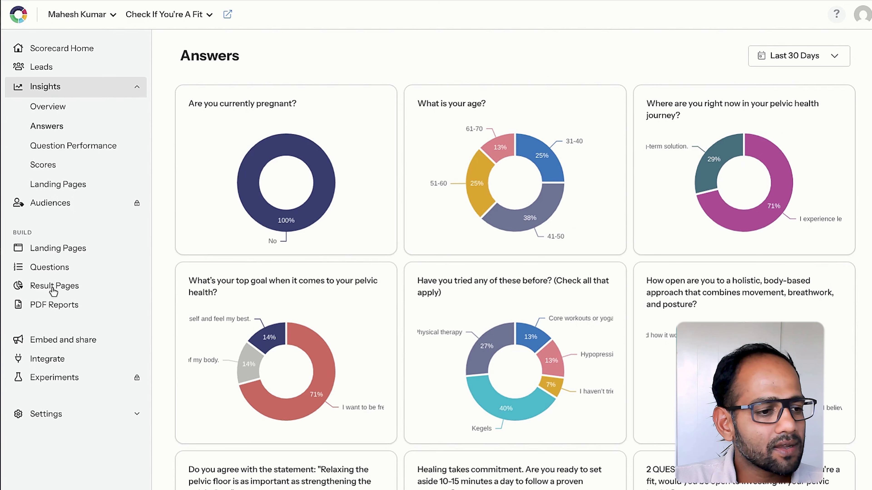
# Step: Examine question performance for abandonments, highlight the investment range question and open the Scores insights
pyautogui.click(64, 146)
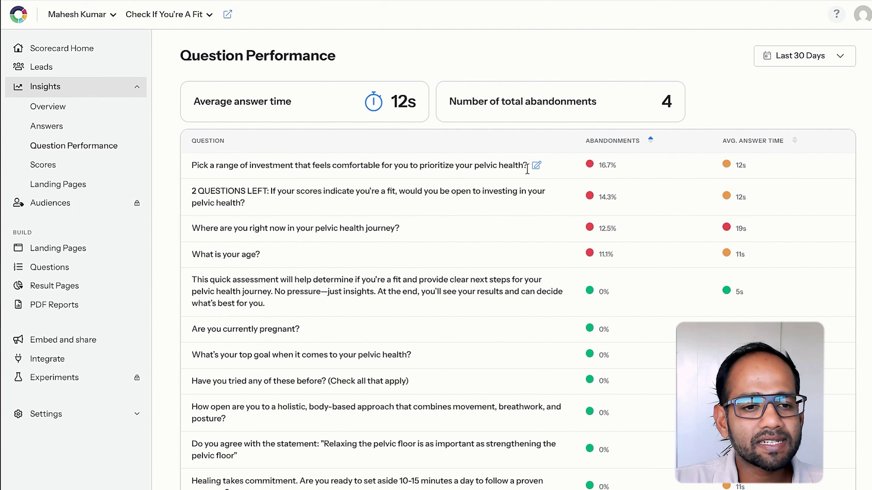
pyautogui.moveTo(507, 166)
pyautogui.mouseDown()
pyautogui.moveTo(181, 159)
pyautogui.moveTo(503, 169)
pyautogui.mouseUp()
pyautogui.click(277, 177)
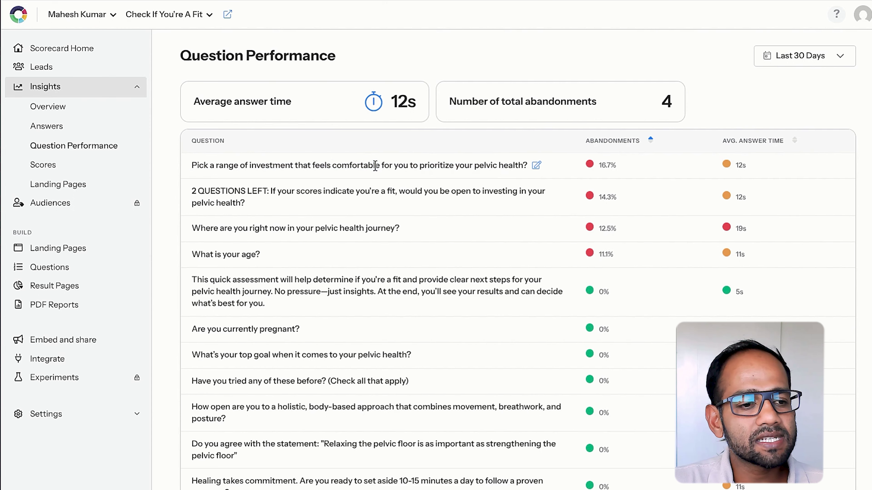
pyautogui.tripleClick(339, 166)
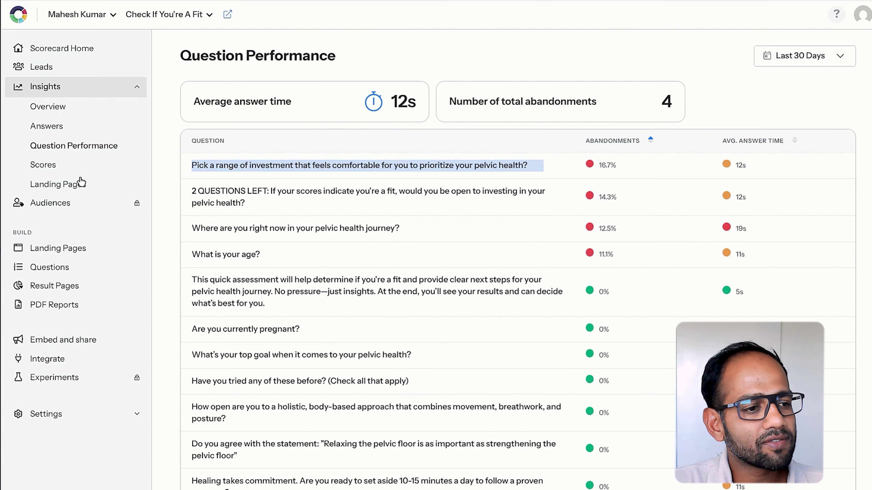
pyautogui.click(45, 166)
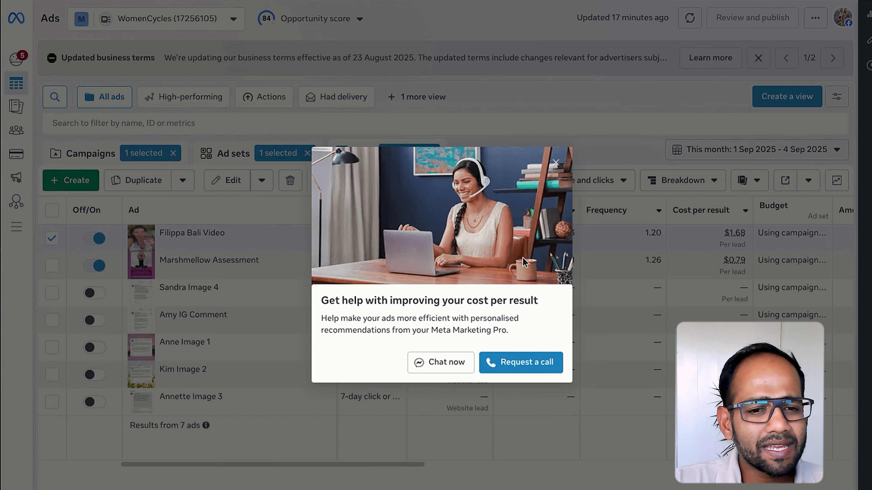
# Step: Dismiss the Meta Marketing Pro help offer in Meta Ads Manager and highlight the first ad's cost per result
pyautogui.click(556, 162)
pyautogui.tripleClick(734, 237)
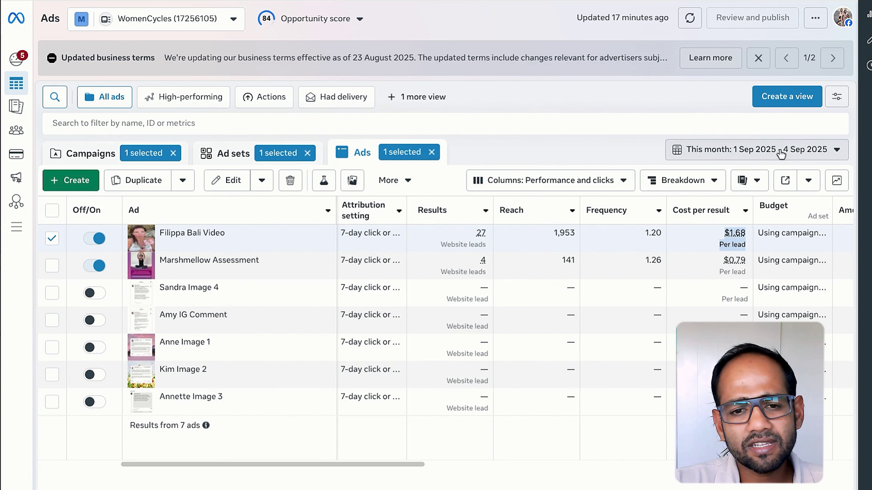
# Step: Set the ads report's date range to the last 30 days and highlight the first ad's cost per result
pyautogui.click(775, 148)
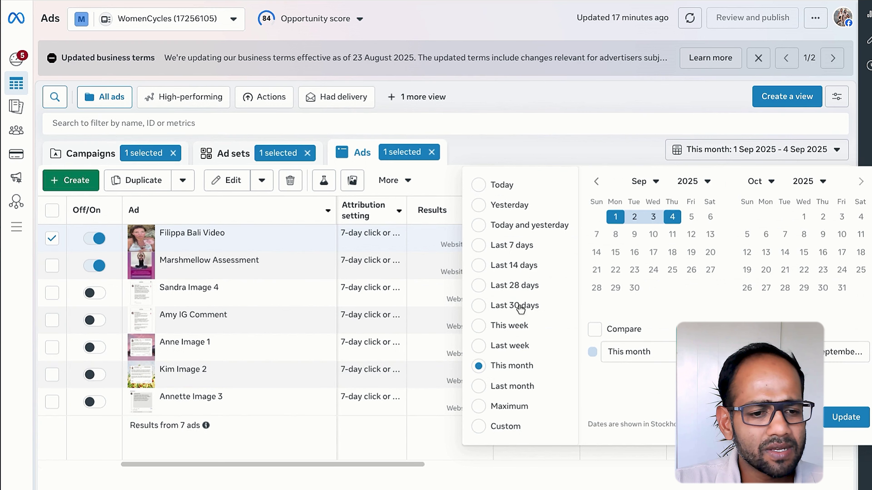
pyautogui.click(521, 307)
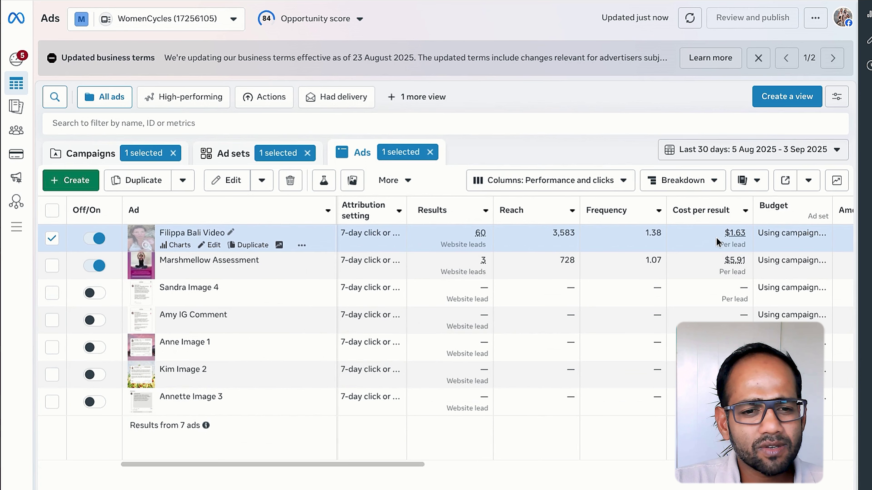
pyautogui.doubleClick(735, 233)
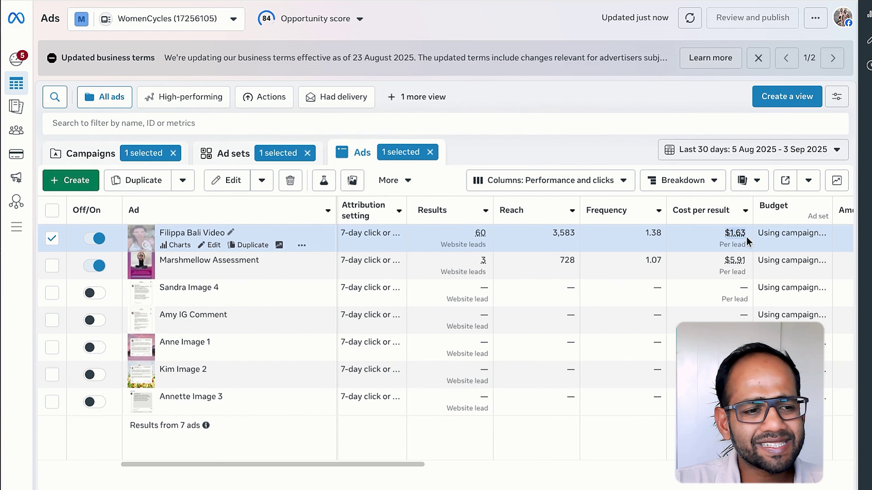
# Step: View the results by ad set and by campaign, and set the campaigns' date range to Maximum
pyautogui.click(233, 153)
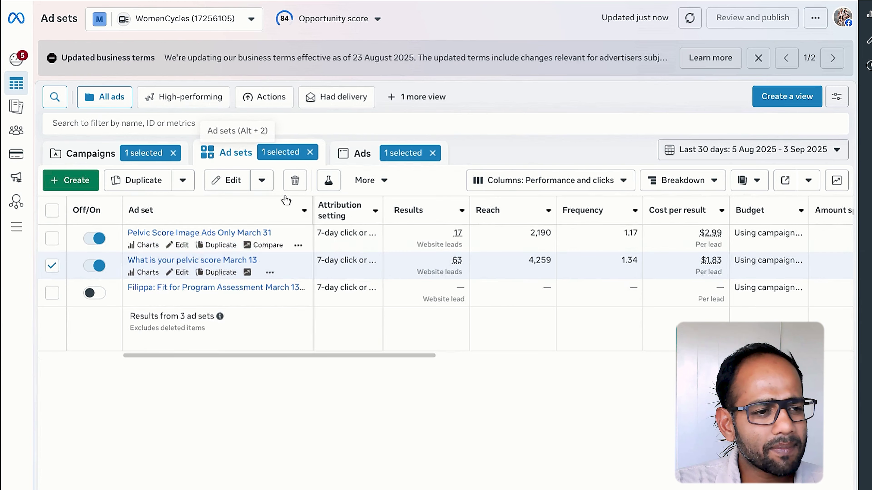
pyautogui.click(104, 160)
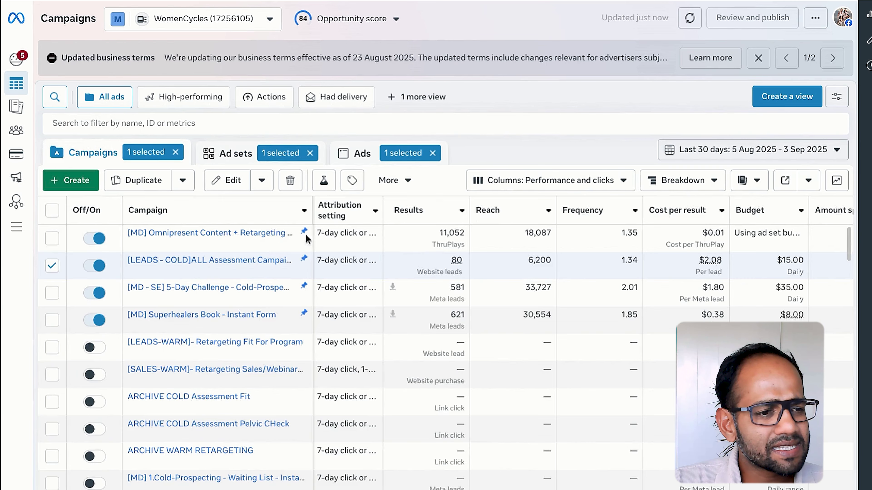
pyautogui.hscroll(3, 331, 265)
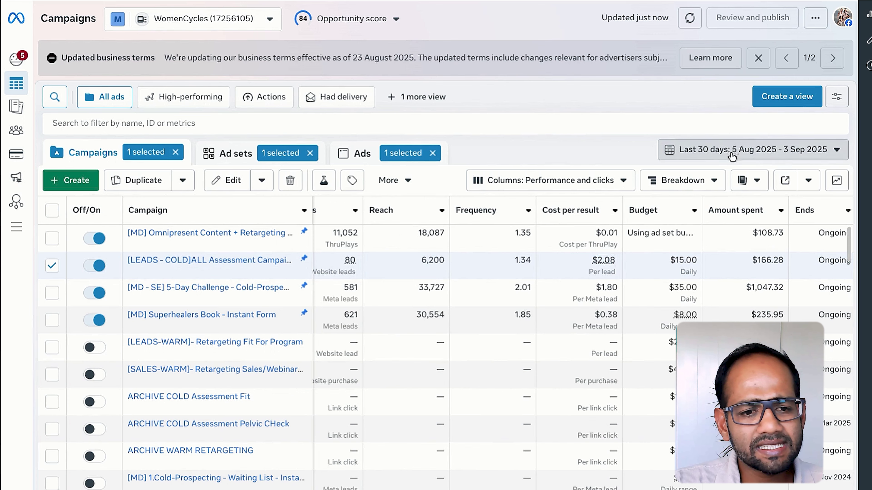
pyautogui.click(733, 157)
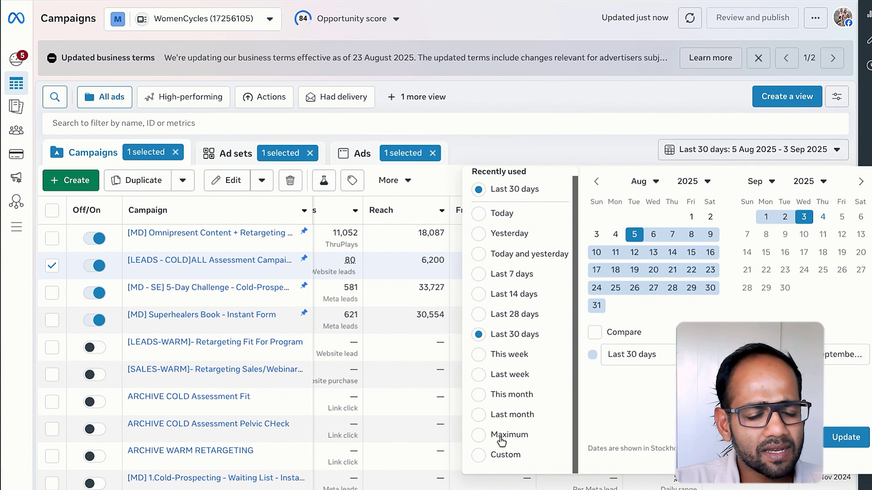
pyautogui.click(501, 436)
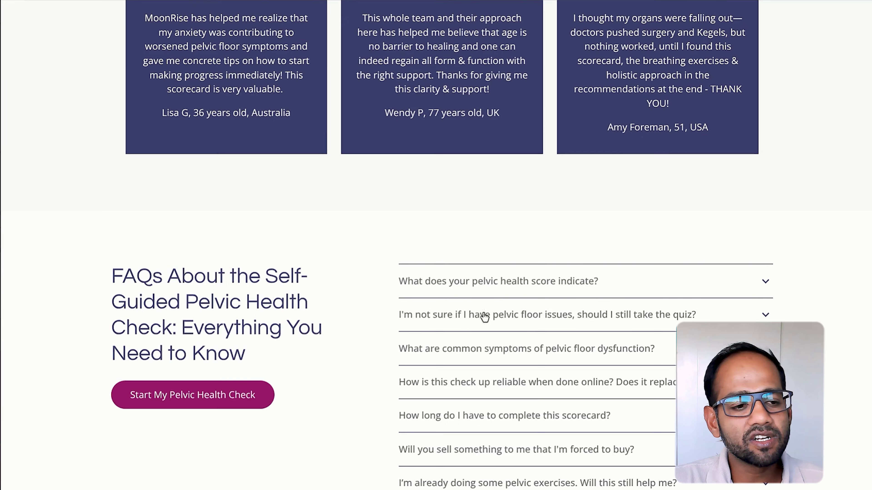
# Step: Look over the testimonials on the pelvic health check landing page and dismiss the details form
pyautogui.scroll(2, 446, 302)
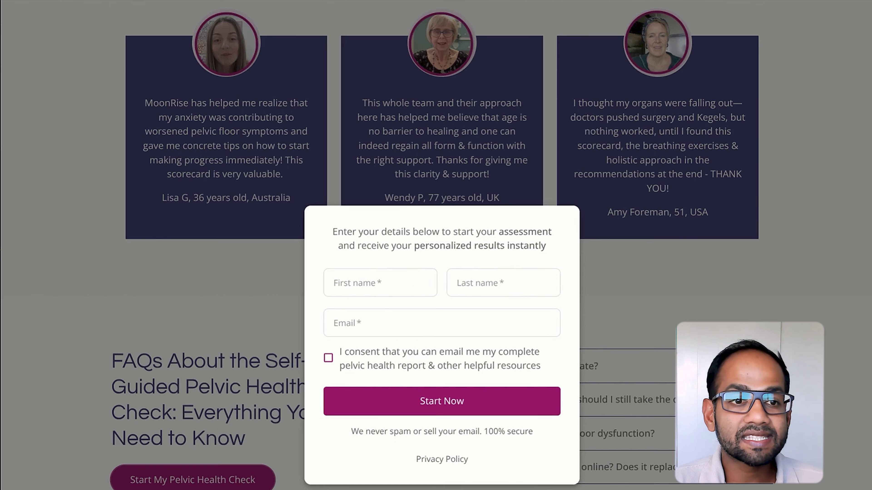
pyautogui.press('Escape')
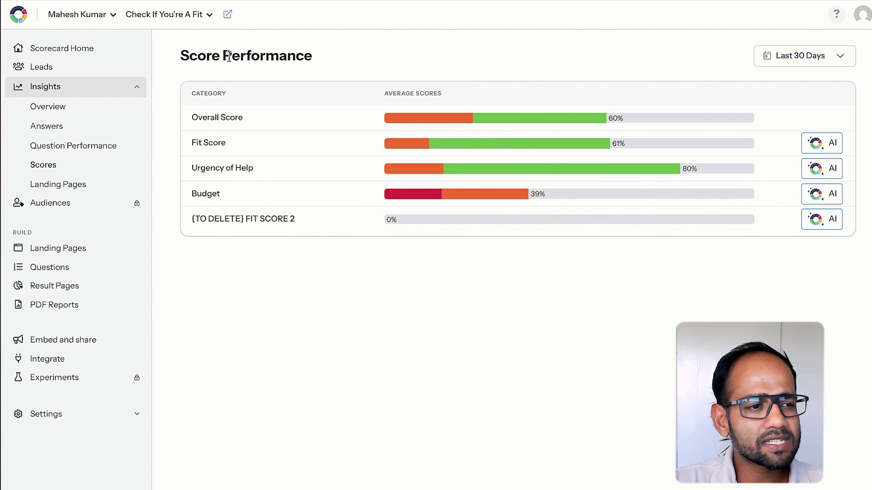
# Step: View the question performance of the Check If You're A Fit scorecard for all time and highlight the total abandonments
pyautogui.click(67, 147)
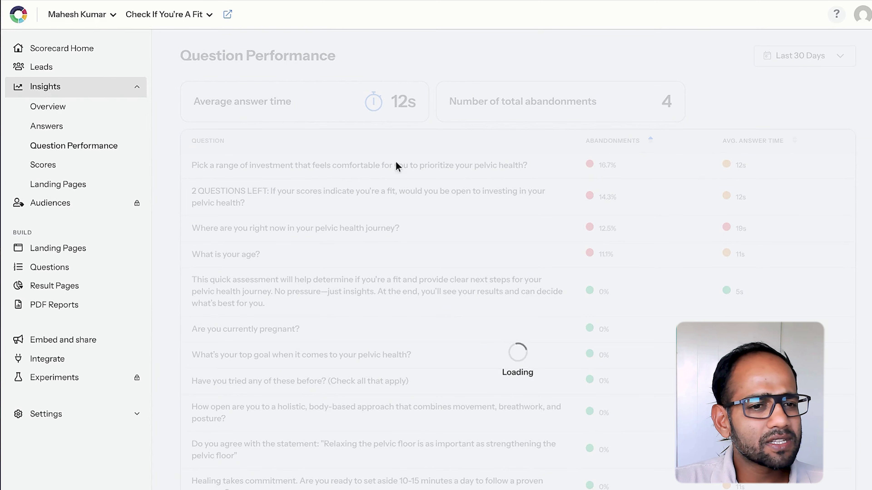
pyautogui.click(800, 55)
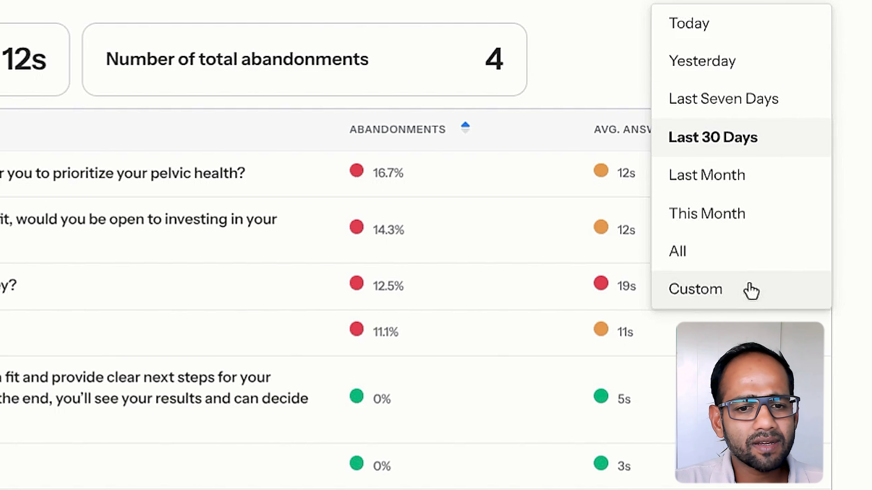
pyautogui.click(707, 250)
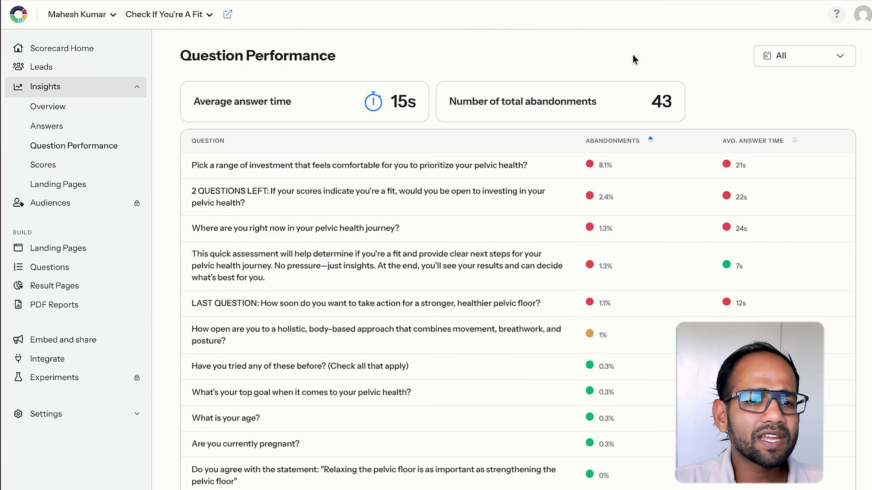
pyautogui.moveTo(632, 105); pyautogui.dragTo(705, 111)
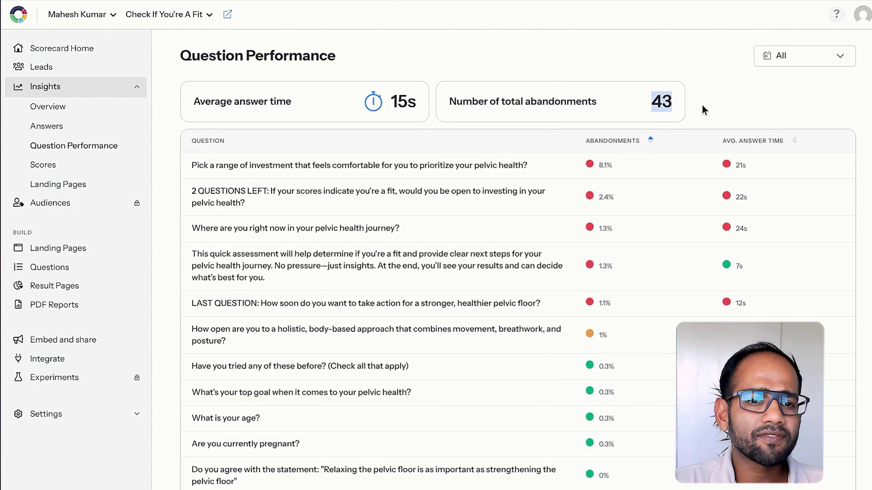
pyautogui.click(672, 103)
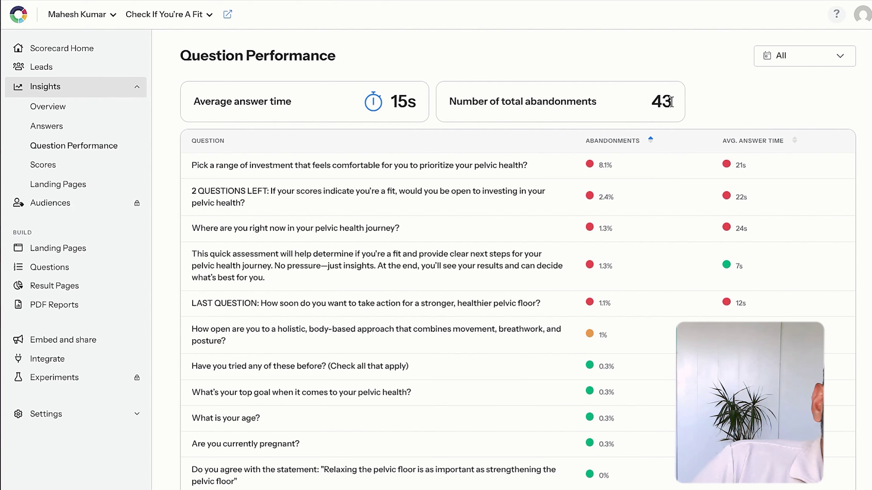
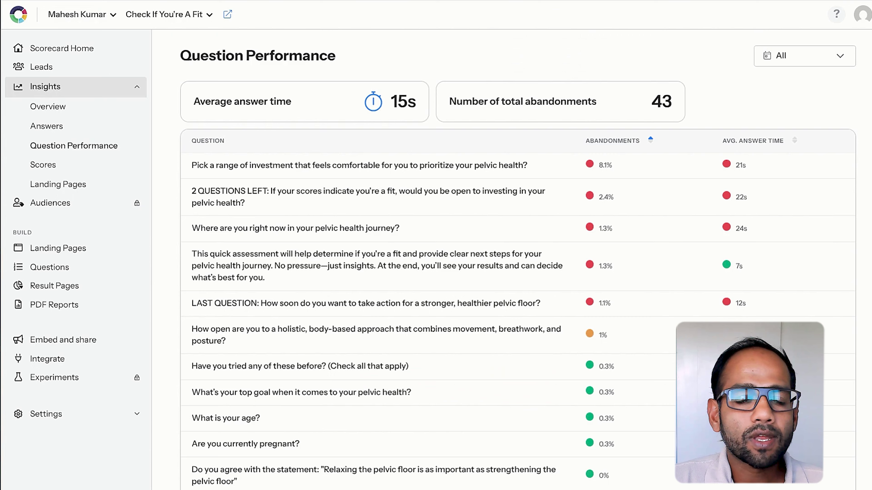
# Step: Leave the scorecard for the account's template library and filter the templates by the Health & Wellbeing topic
pyautogui.click(49, 49)
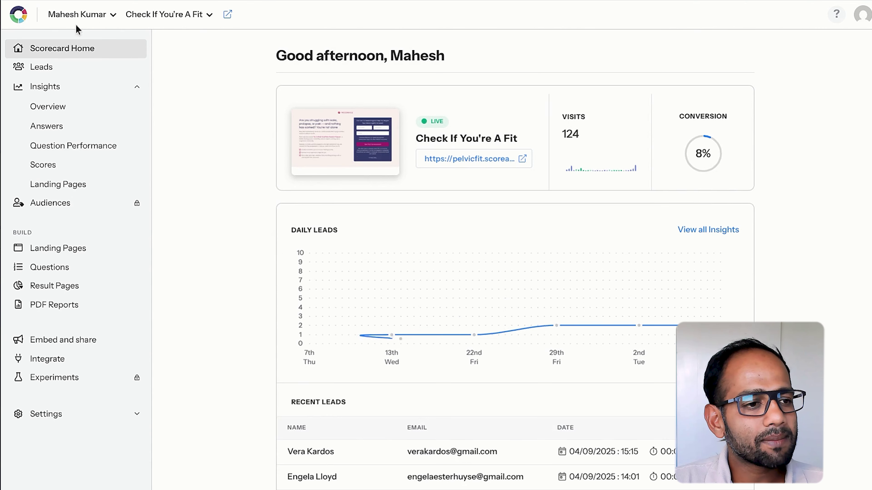
pyautogui.click(18, 14)
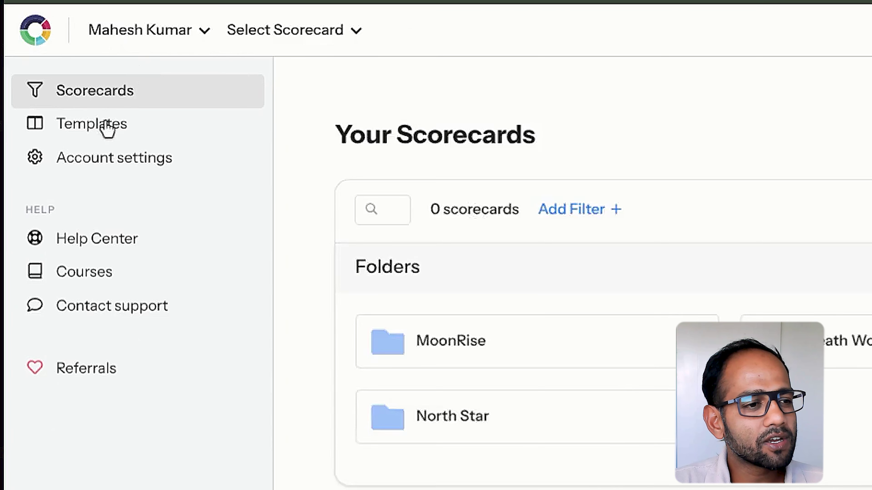
pyautogui.click(103, 124)
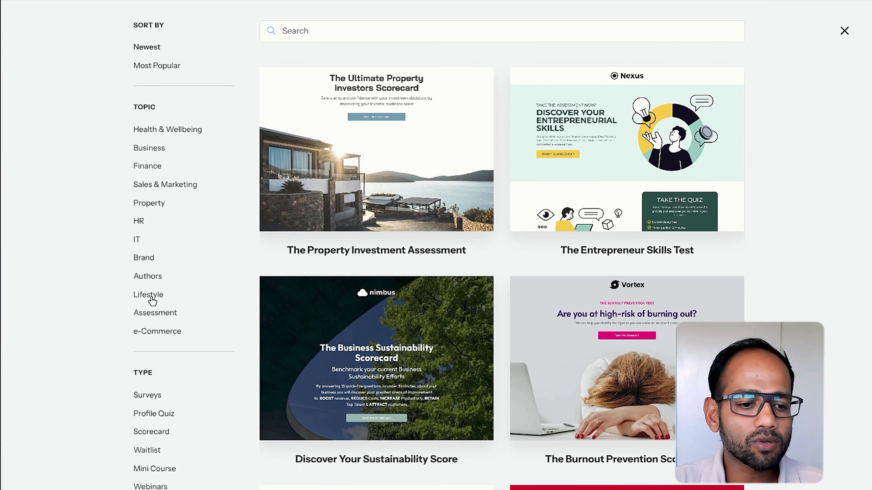
pyautogui.scroll(-7, 154, 361)
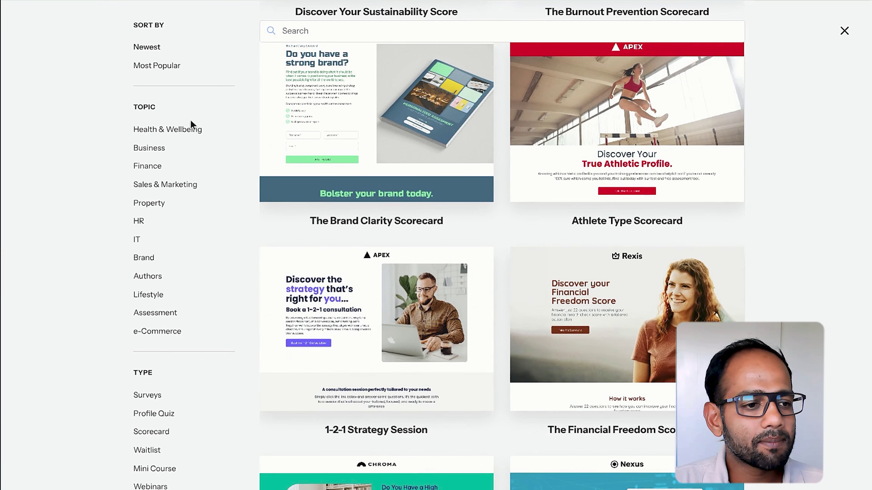
pyautogui.click(170, 133)
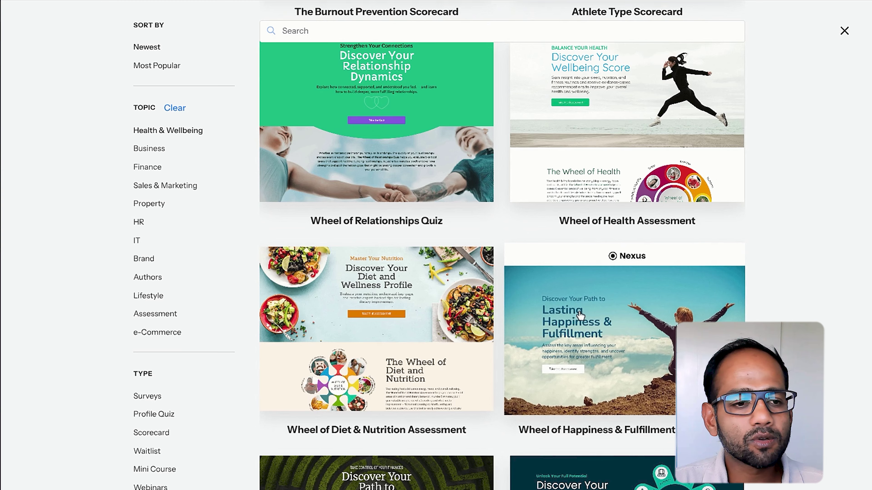
# Step: Preview the Wheel of Happiness & Fulfillment Assessment template, examine its description and landing page, and return to the templates
pyautogui.click(633, 335)
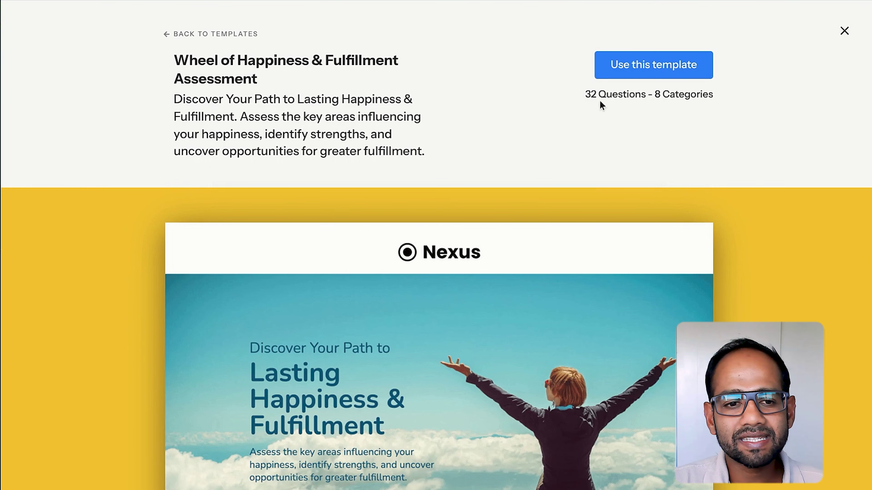
pyautogui.moveTo(265, 62); pyautogui.dragTo(432, 411)
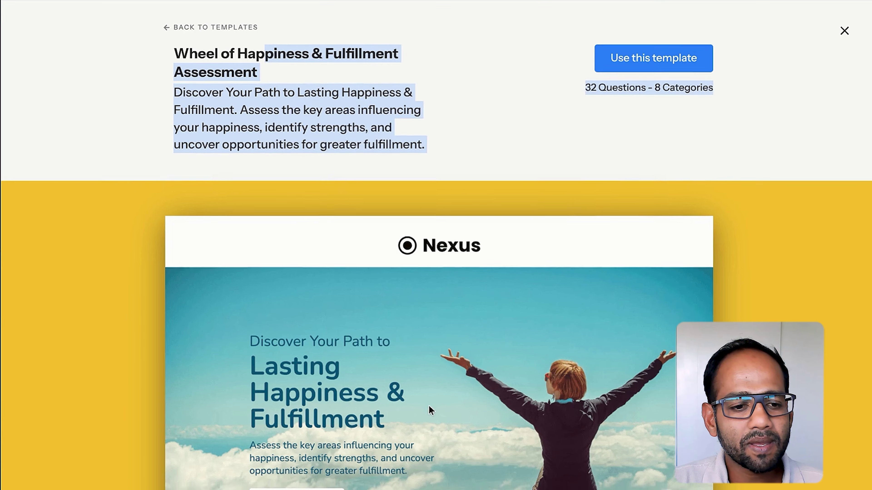
pyautogui.scroll(-9, 431, 411)
pyautogui.scroll(5, 462, 386)
pyautogui.scroll(-5, 462, 386)
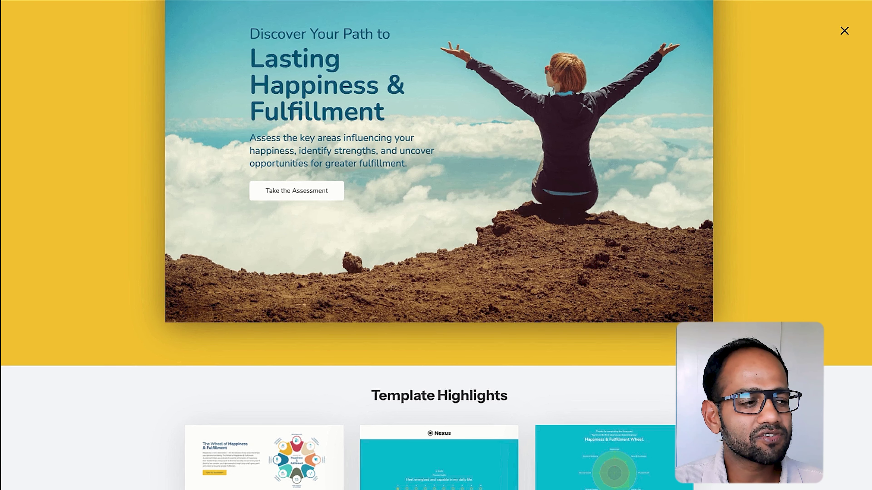
pyautogui.hotkey('alt', 'Left')
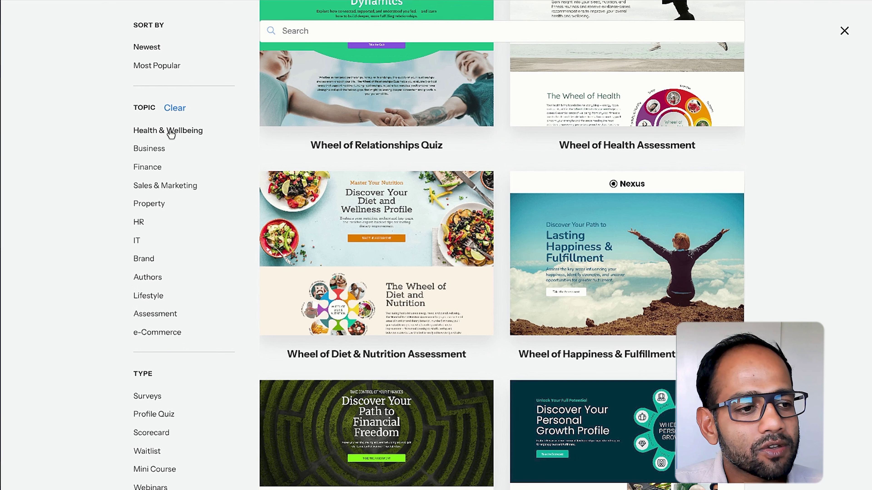
# Step: Browse the Health & Wellbeing templates and close the template library
pyautogui.scroll(4, 170, 134)
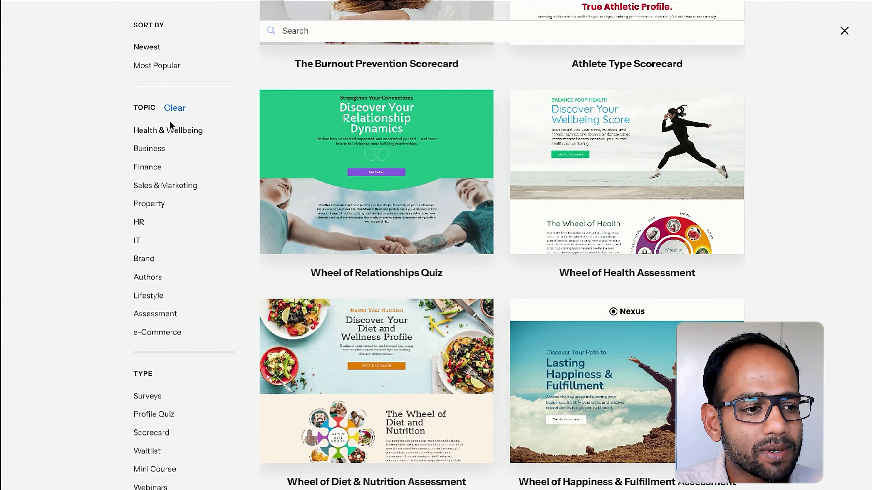
pyautogui.scroll(5, 171, 126)
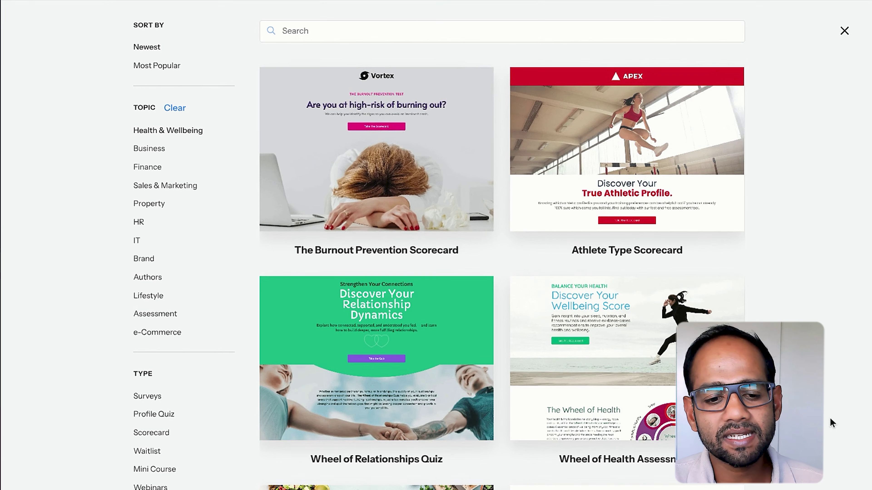
pyautogui.scroll(-15, 832, 423)
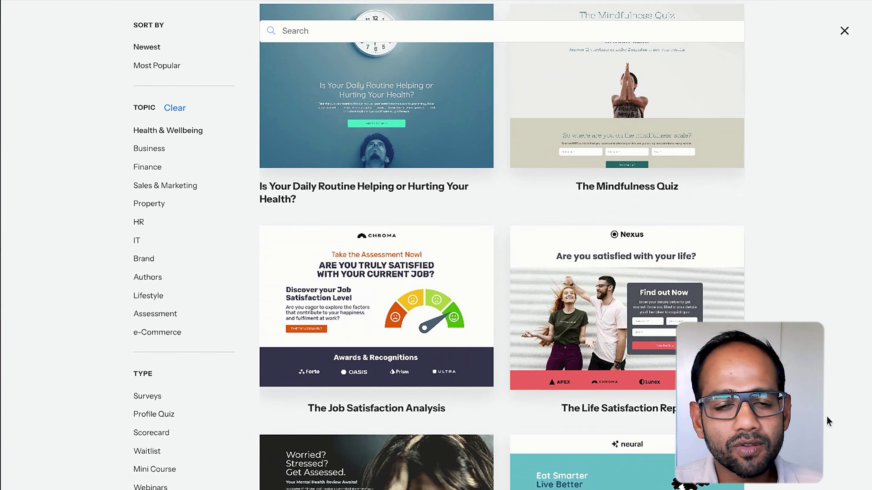
pyautogui.scroll(-1, 320, 241)
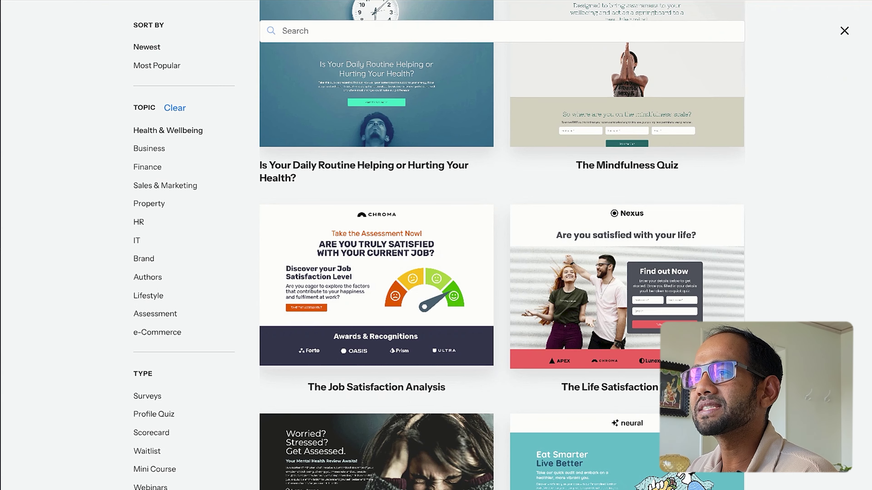
pyautogui.scroll(15, 163, 250)
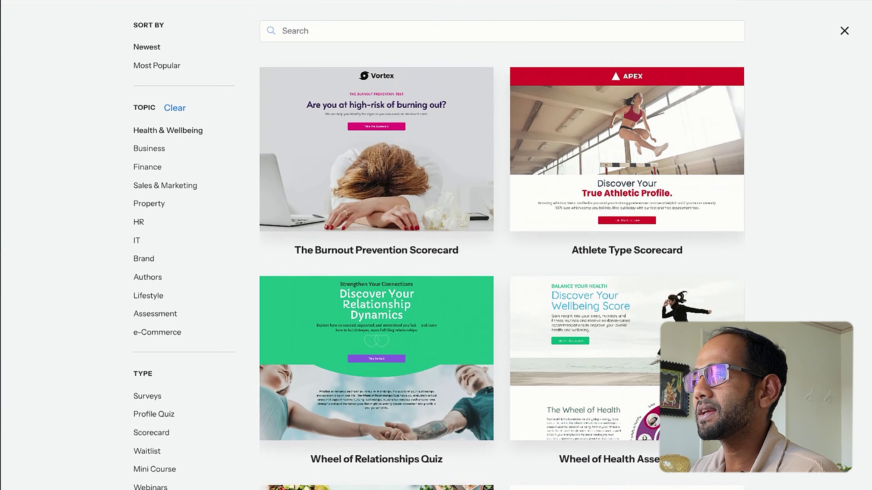
pyautogui.click(845, 31)
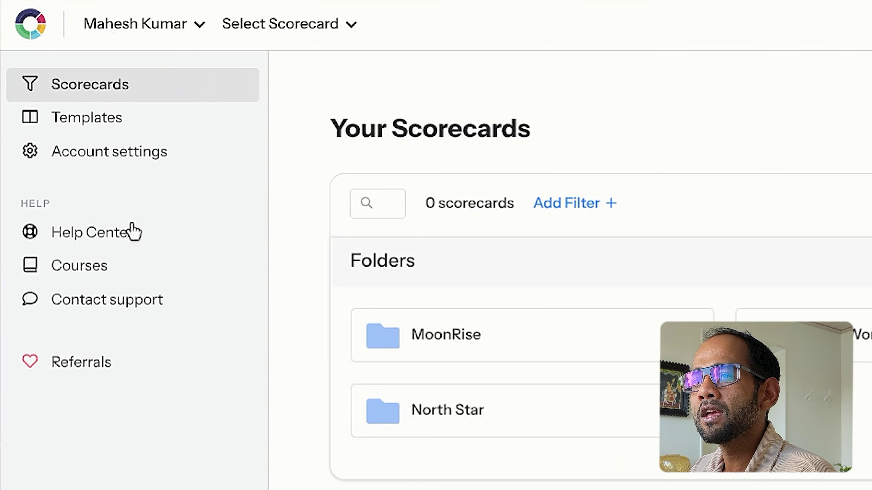
# Step: Open the MoonRise folder and the Pelvic Fit Check result page of the Check If You're A Fit scorecard for editing
pyautogui.click(421, 340)
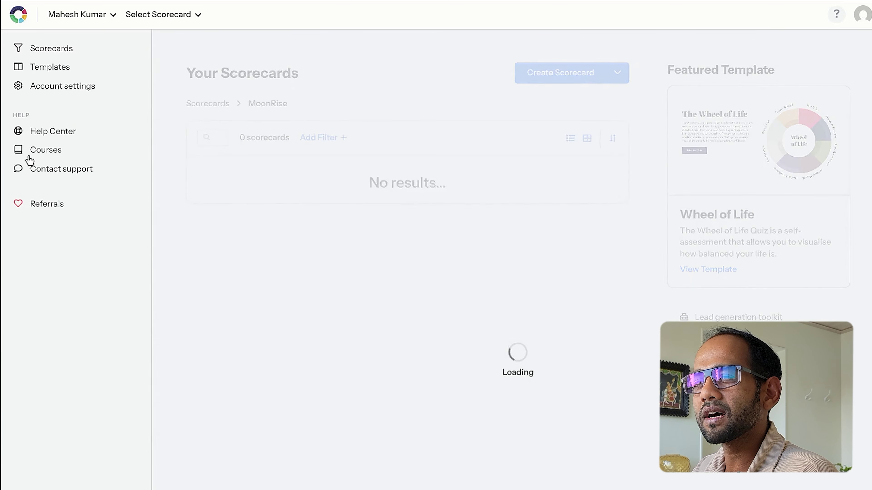
pyautogui.click(231, 265)
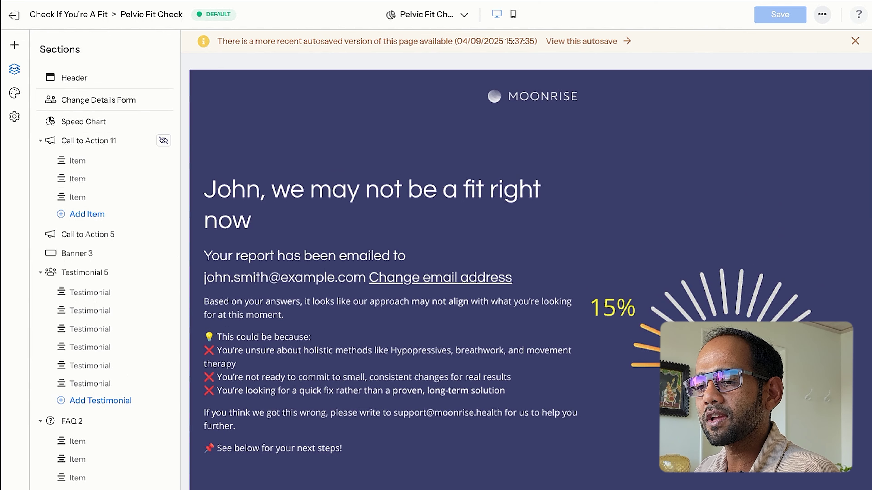
# Step: Browse the overall score section layouts, look through the result page's existing sections, and close the section library
pyautogui.click(14, 45)
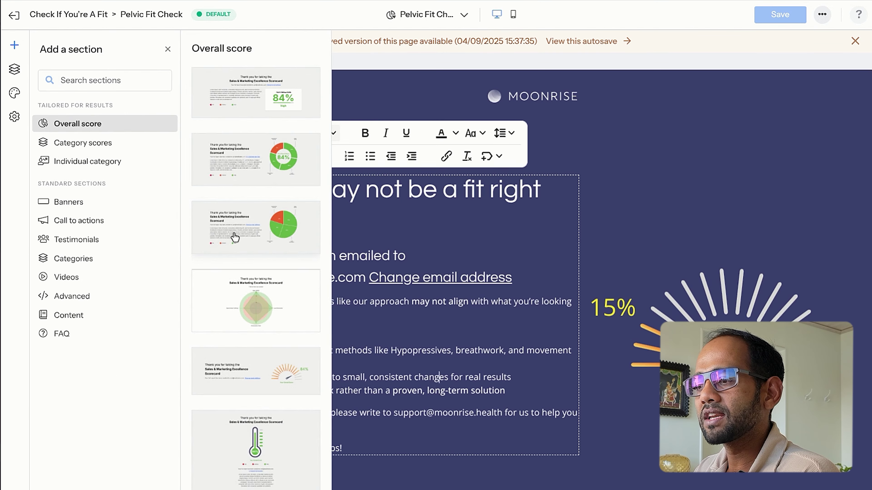
pyautogui.moveTo(235, 237); pyautogui.dragTo(457, 470)
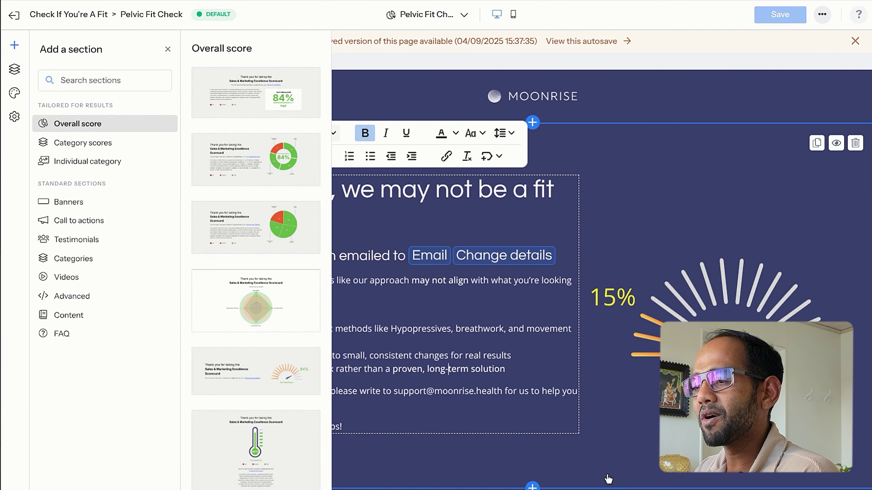
pyautogui.scroll(-10, 601, 475)
pyautogui.scroll(2, 593, 471)
pyautogui.scroll(1, 542, 176)
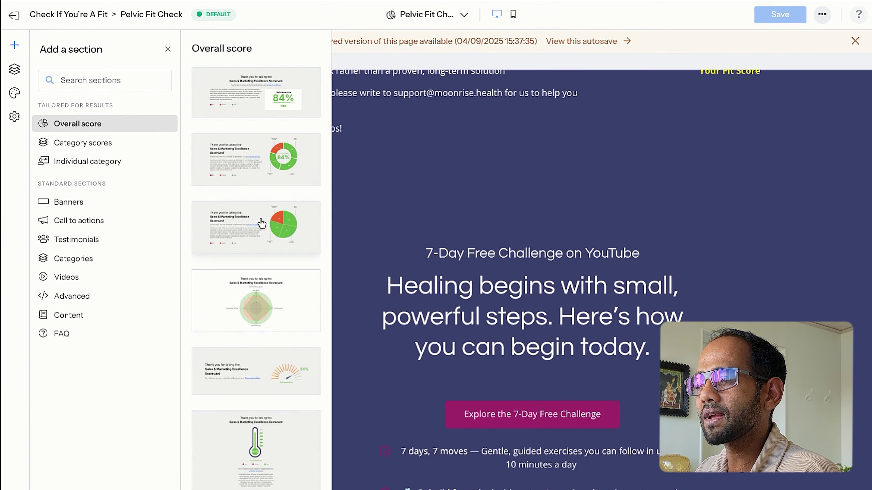
pyautogui.scroll(-10, 520, 407)
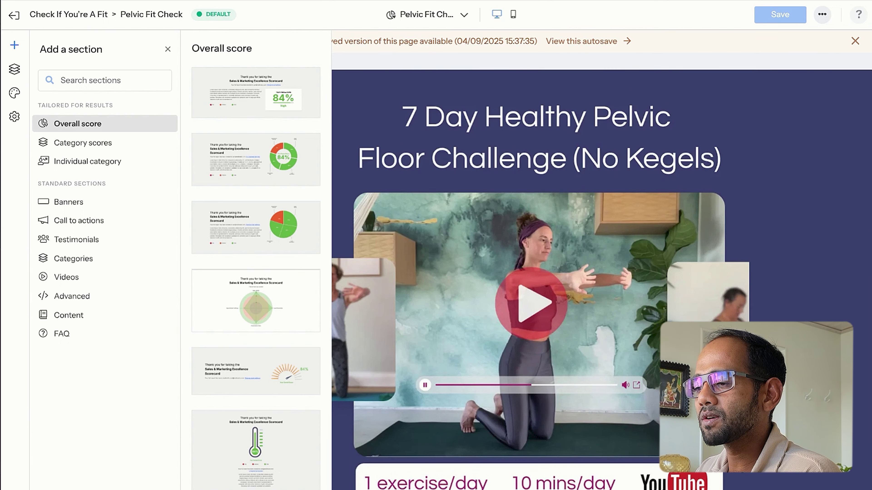
pyautogui.click(168, 51)
# Step: Add a Speed Chart overall score section at the end of the result page, below the FAQ
pyautogui.scroll(-4, 97, 360)
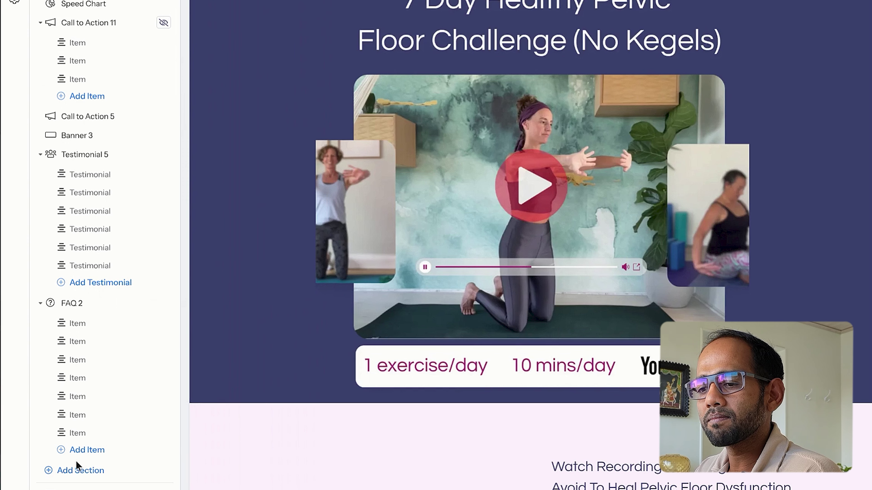
pyautogui.click(72, 474)
pyautogui.click(255, 257)
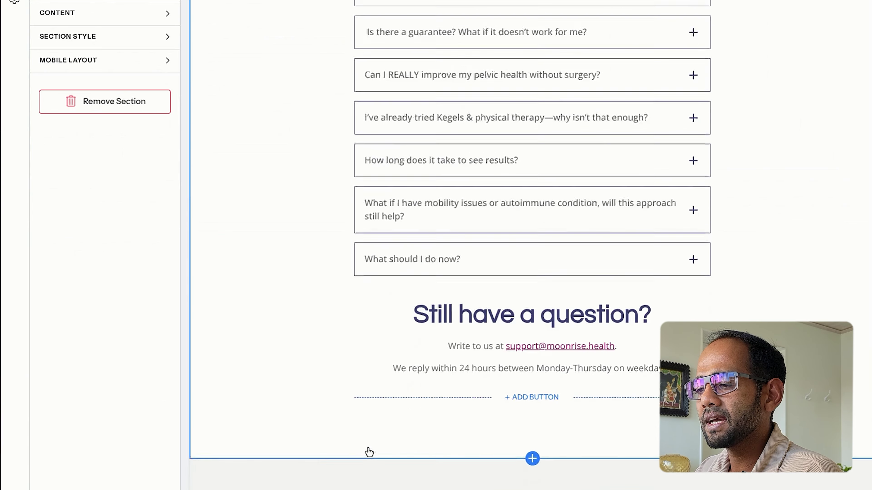
pyautogui.scroll(3, 136, 111)
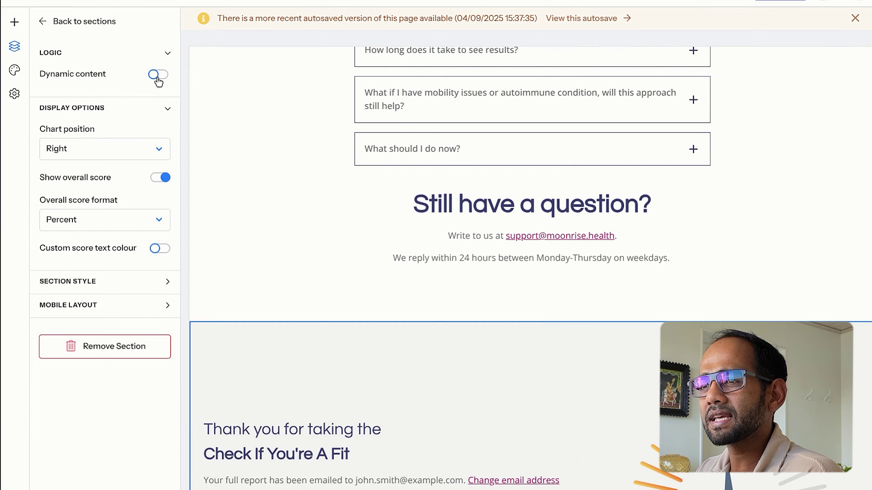
# Step: Turn on dynamic content for the new Speed Chart section and check its low, moderate and high content versions
pyautogui.click(157, 74)
pyautogui.click(555, 364)
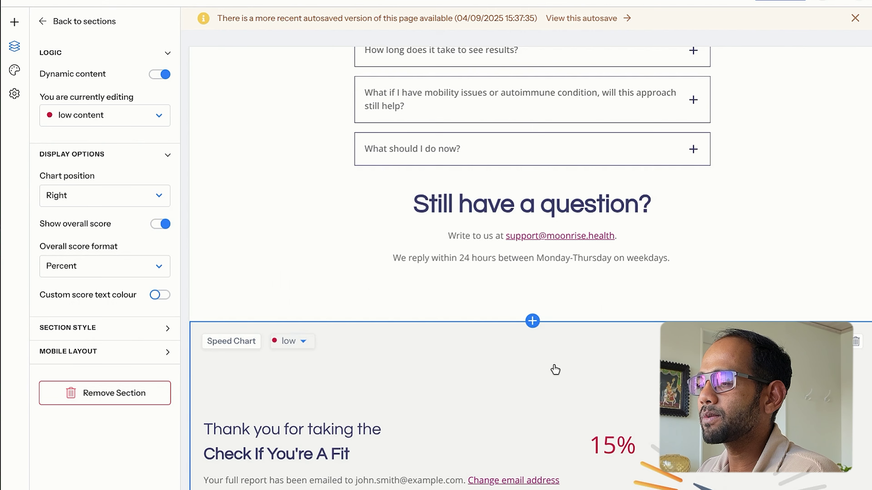
pyautogui.click(68, 119)
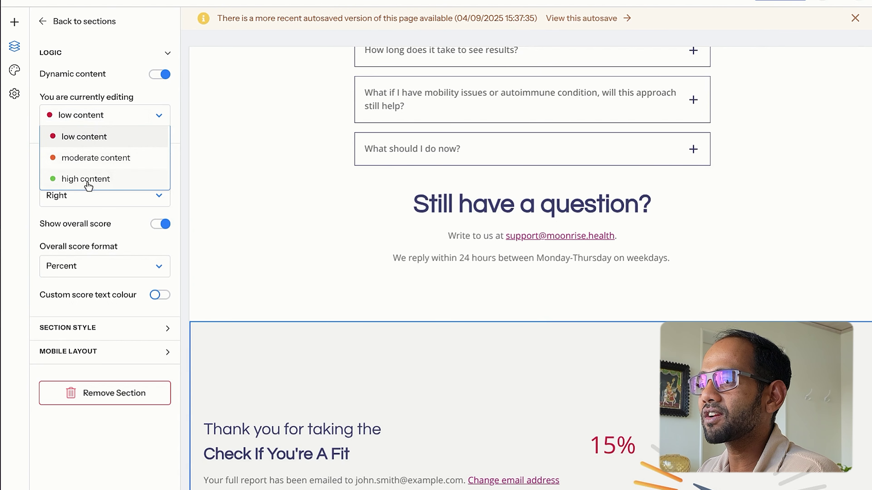
pyautogui.click(214, 238)
pyautogui.click(355, 395)
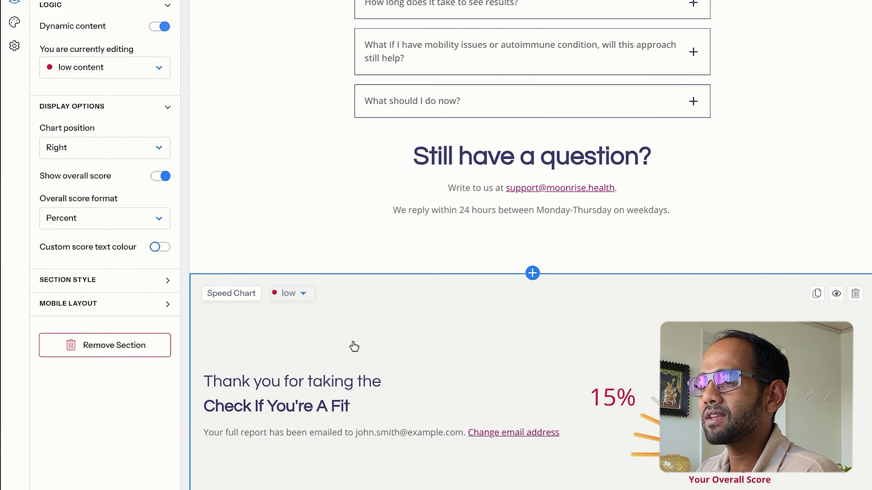
# Step: Examine the merge tag categories available for the new Speed Chart's text, including its scores, without inserting any
pyautogui.scroll(-1, 354, 347)
pyautogui.click(311, 326)
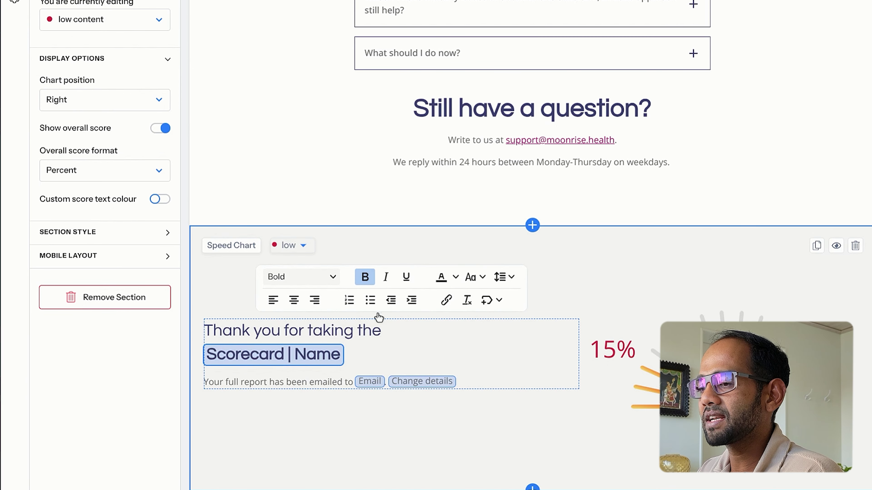
pyautogui.click(498, 300)
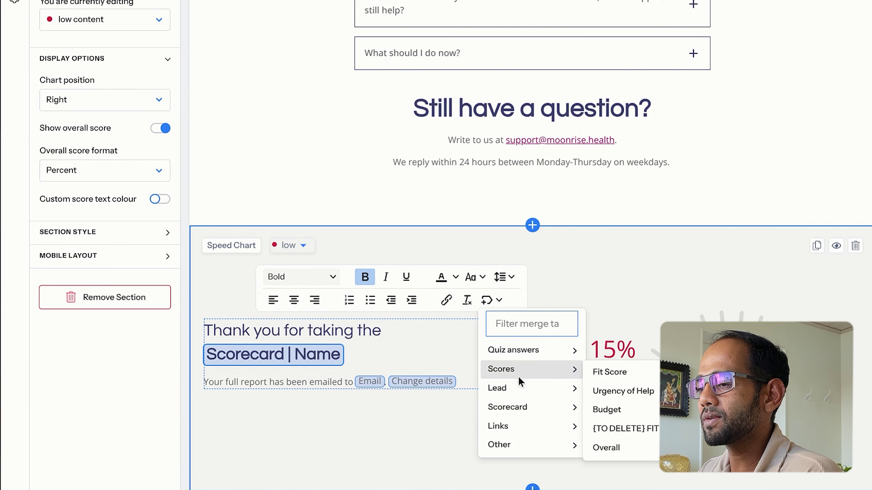
pyautogui.moveTo(522, 453)
pyautogui.press('Escape')
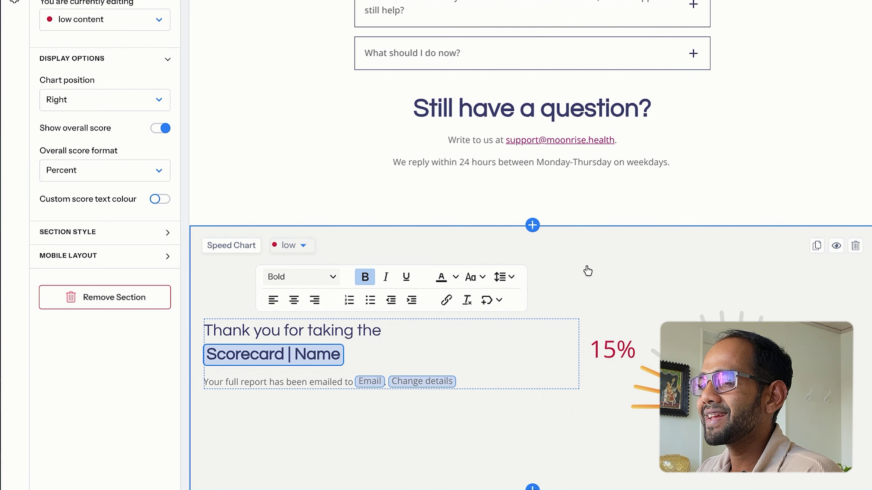
pyautogui.click(667, 222)
# Step: Examine the personalised heading, message and Fit Score chart in the original Speed Chart section near the page's start
pyautogui.scroll(15, 669, 228)
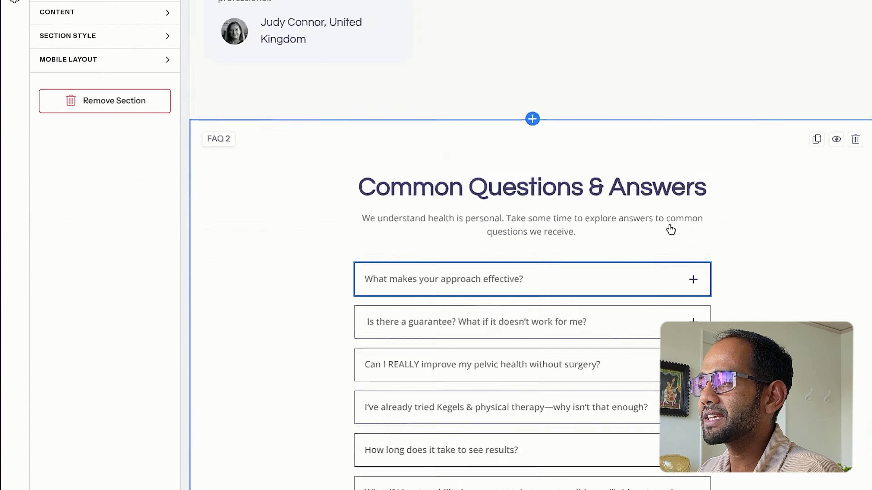
pyautogui.scroll(10, 670, 225)
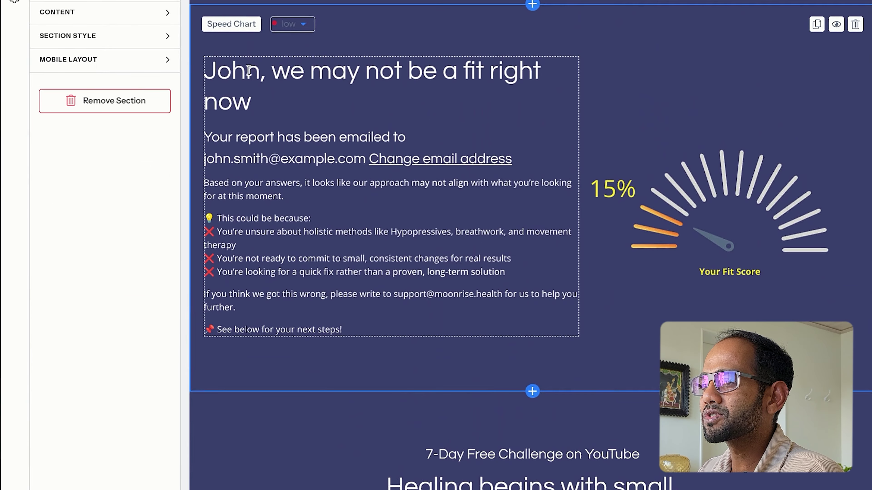
pyautogui.click(246, 70)
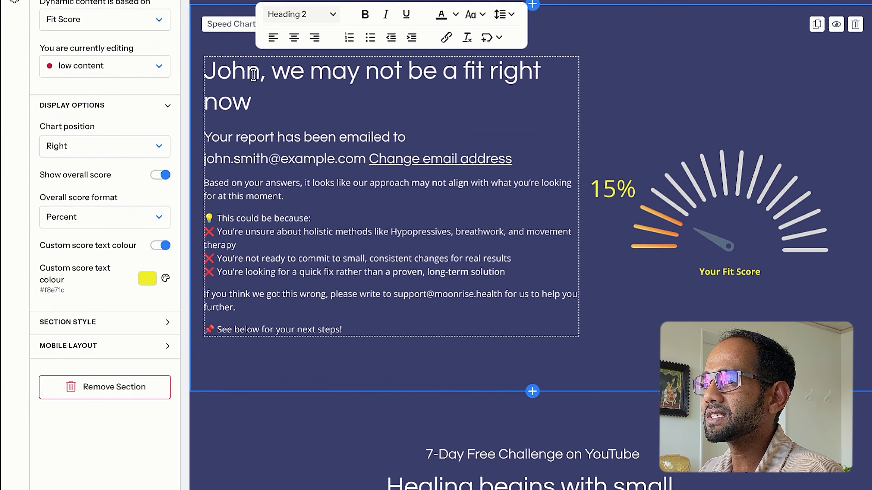
pyautogui.click(609, 108)
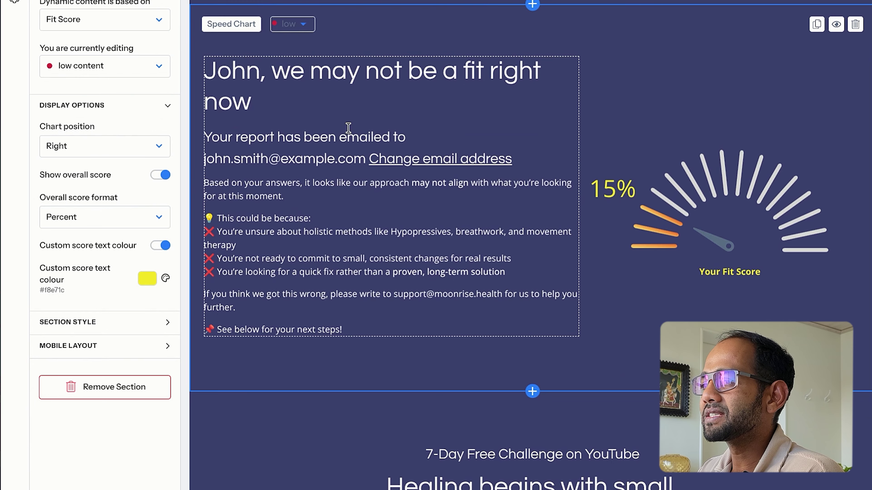
pyautogui.scroll(-5, 407, 241)
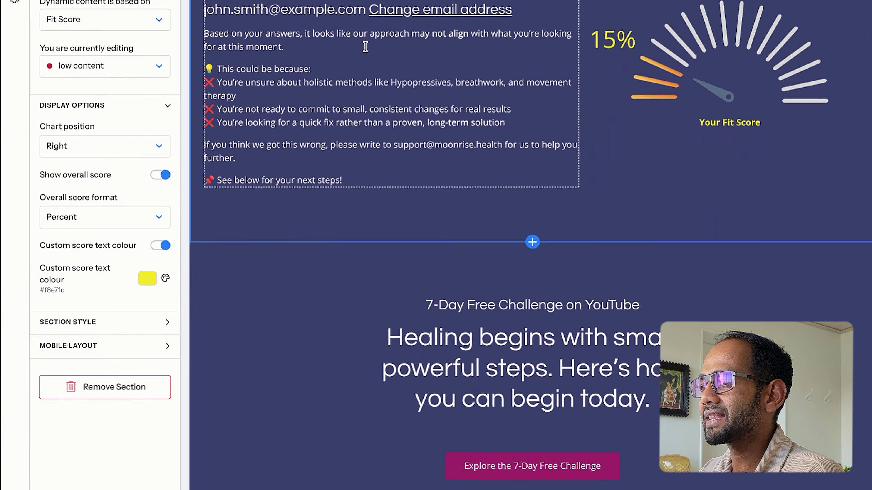
# Step: Delete the added Speed Chart section below the FAQ and return to the 7-Day Free Challenge call to action
pyautogui.scroll(-20, 463, 276)
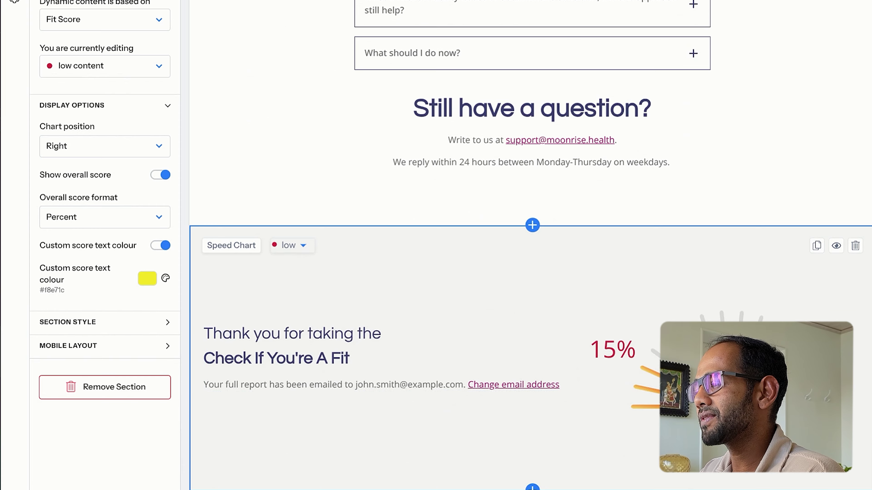
pyautogui.click(854, 245)
pyautogui.click(580, 261)
pyautogui.scroll(20, 738, 186)
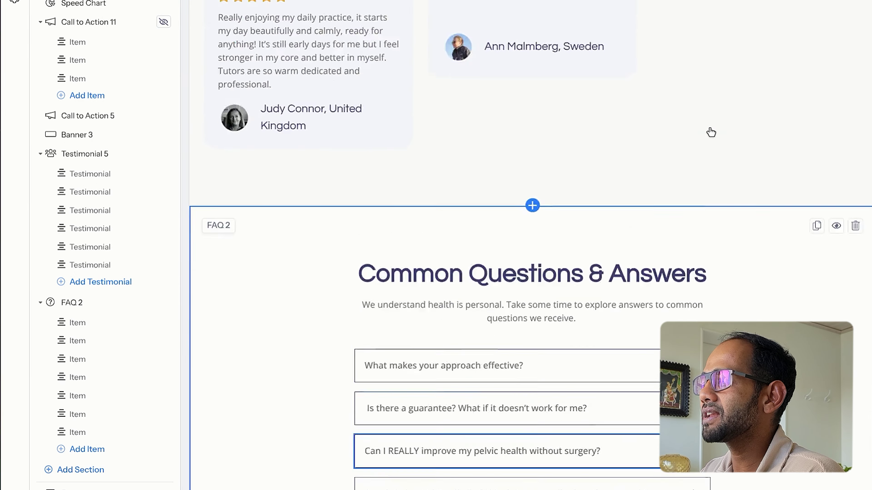
pyautogui.scroll(15, 710, 132)
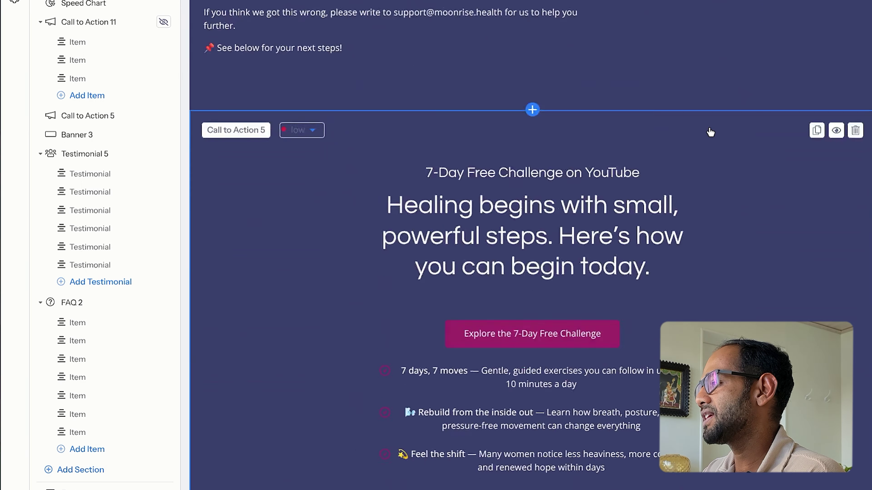